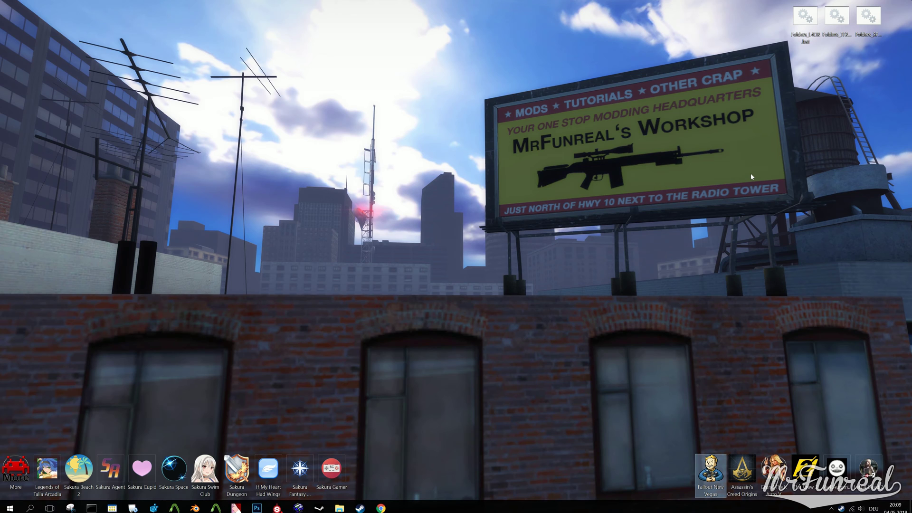
Open Skybox.blend from the Tutorial folder in Blender
{"action": "mouse_move", "coordinate": [339, 508]}
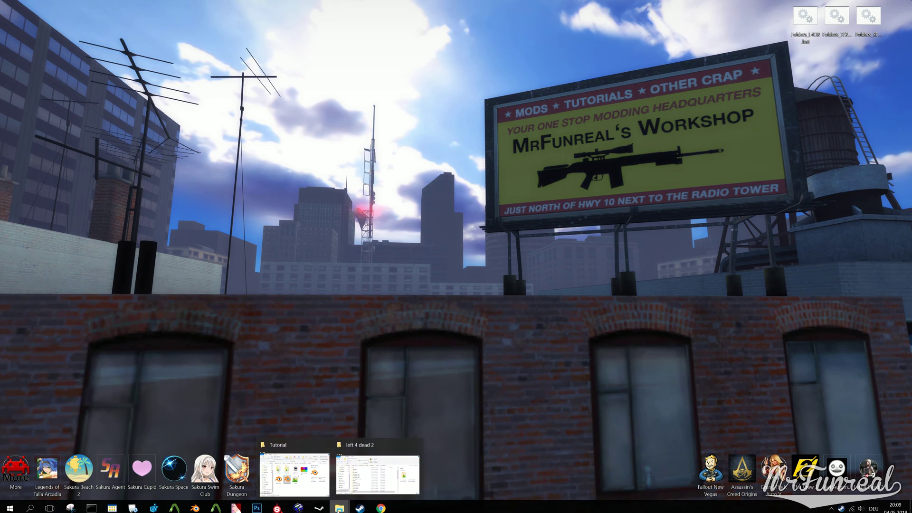
{"action": "left_click", "coordinate": [366, 466]}
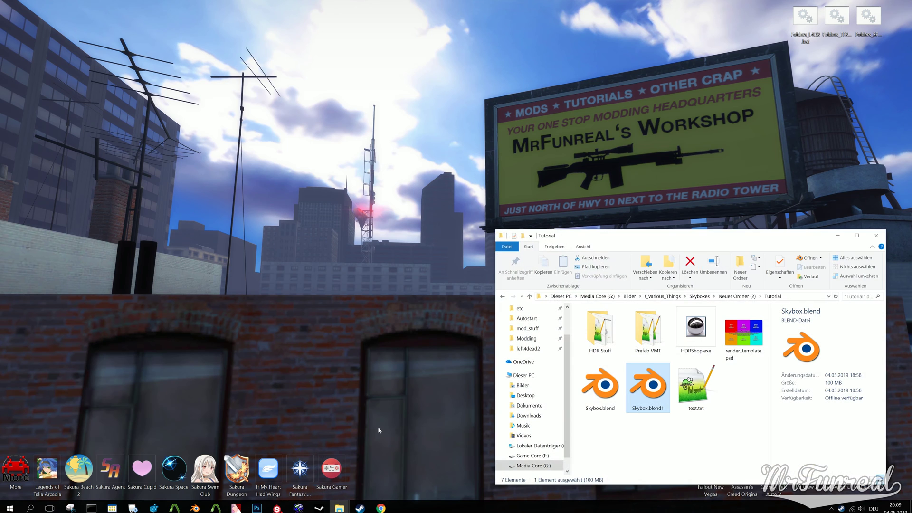
{"action": "double_click", "coordinate": [615, 384]}
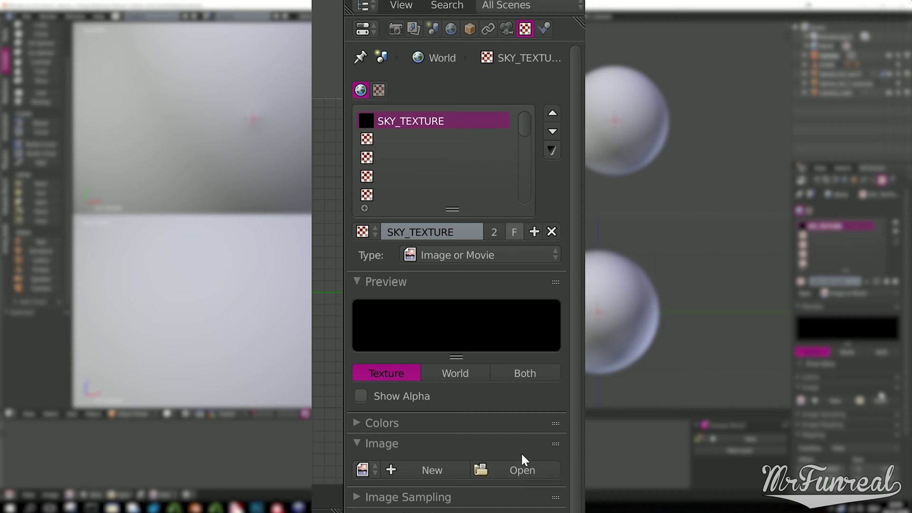
Load spook.jpg from the Spook_source folder as the image for the world's SKY_TEXTURE
{"action": "left_click", "coordinate": [879, 399]}
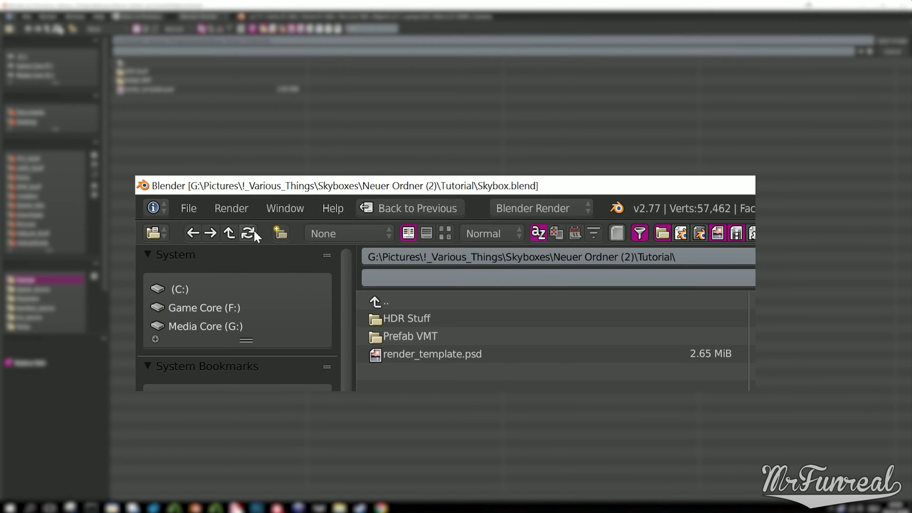
{"action": "left_click", "coordinate": [48, 28]}
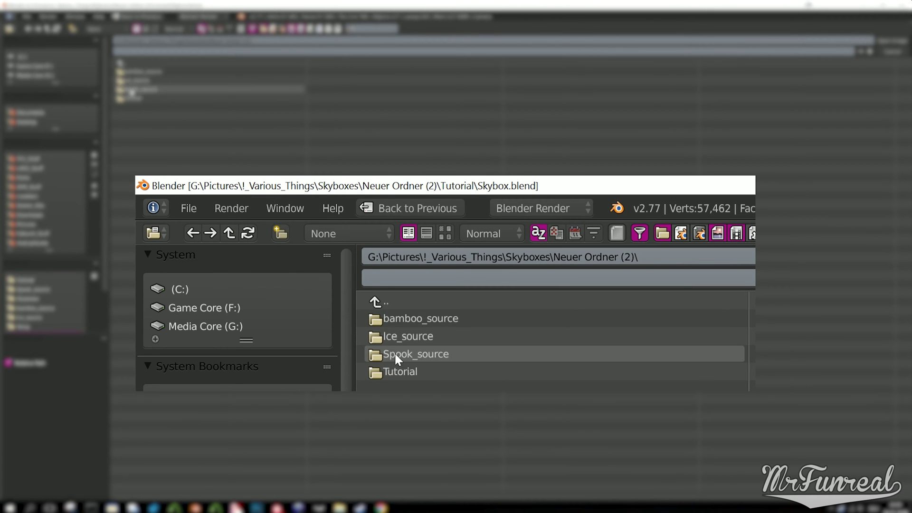
{"action": "double_click", "coordinate": [129, 88]}
{"action": "double_click", "coordinate": [137, 81]}
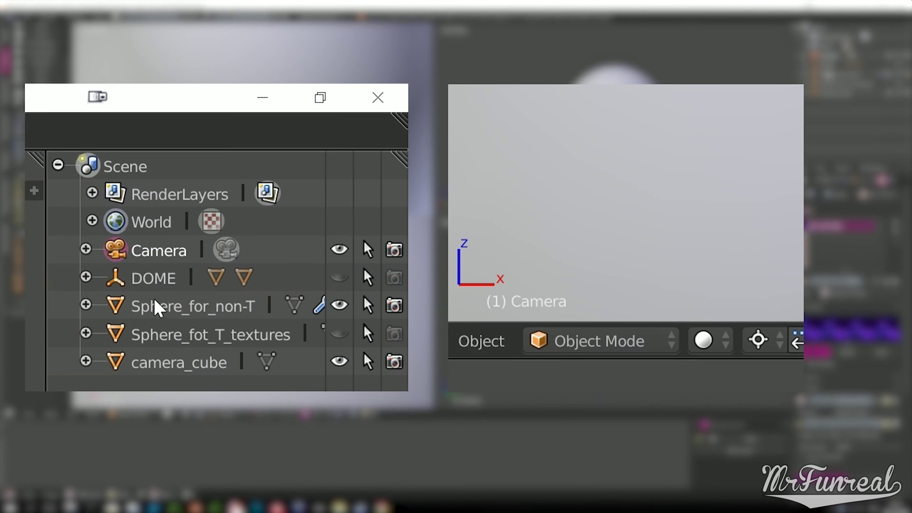
Enter Edit Mode on Sphere_for_non-T with its whole mesh selected and assign spook.jpg to its UV map
{"action": "left_click", "coordinate": [156, 307]}
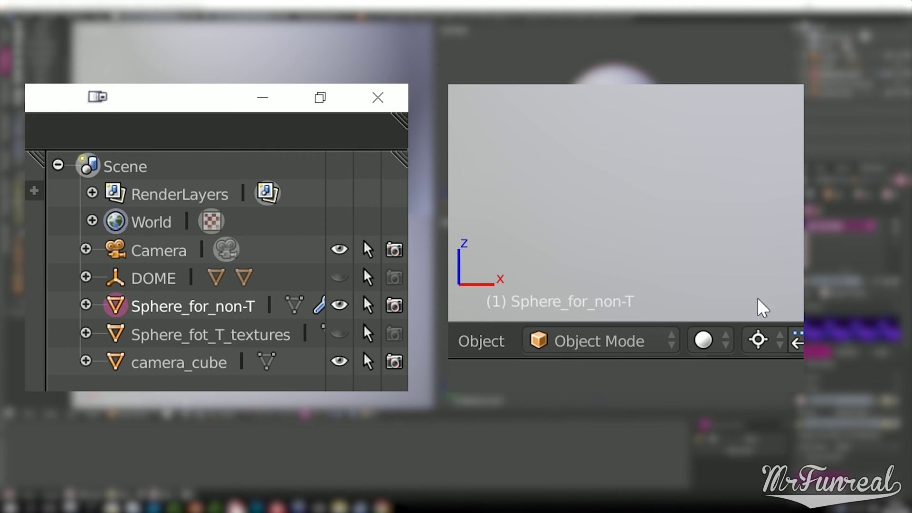
{"action": "left_click", "coordinate": [600, 341]}
{"action": "left_click", "coordinate": [598, 278]}
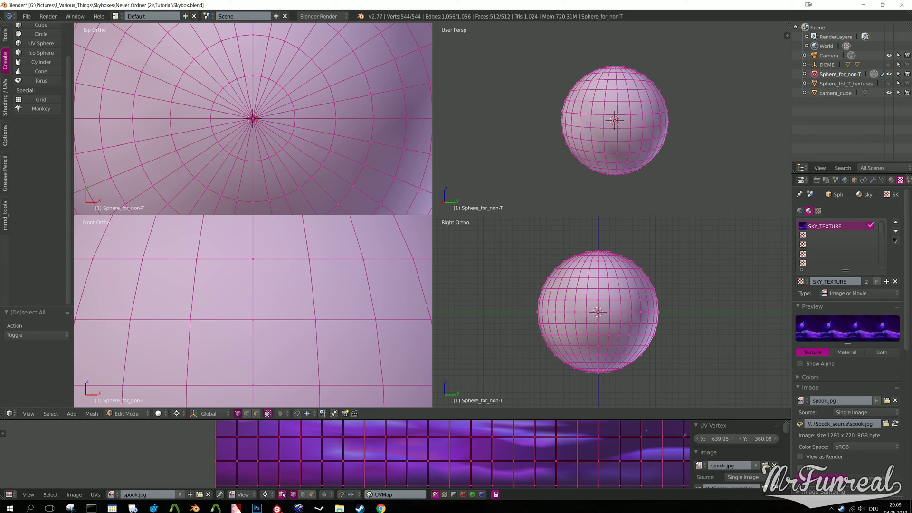
Return the sphere to Object Mode and switch the viewports to textured shading to inspect the sky from inside
{"action": "key", "text": "Tab"}
{"action": "key", "text": "alt+z"}
{"action": "scroll", "coordinate": [618, 124], "scroll_direction": "up", "scroll_amount": 4}
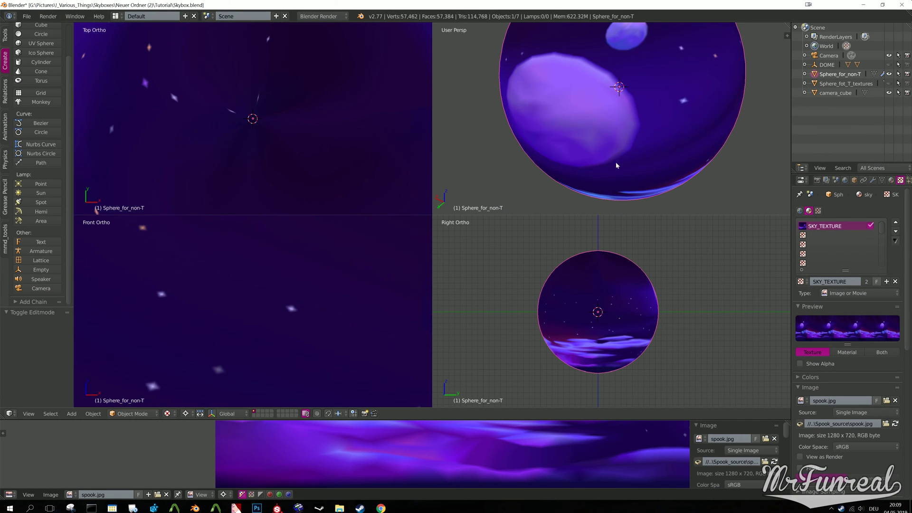
{"action": "scroll", "coordinate": [631, 118], "scroll_direction": "up", "scroll_amount": 8}
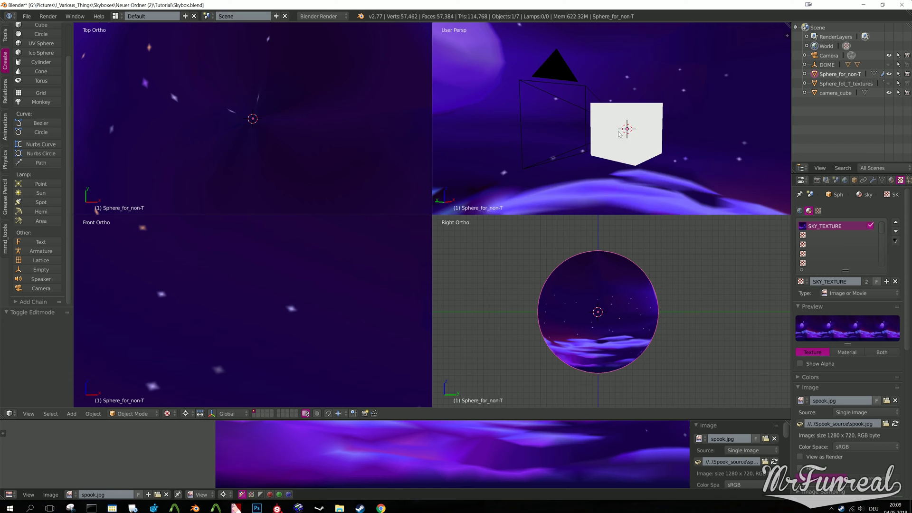
{"action": "scroll", "coordinate": [589, 132], "scroll_direction": "up", "scroll_amount": 3}
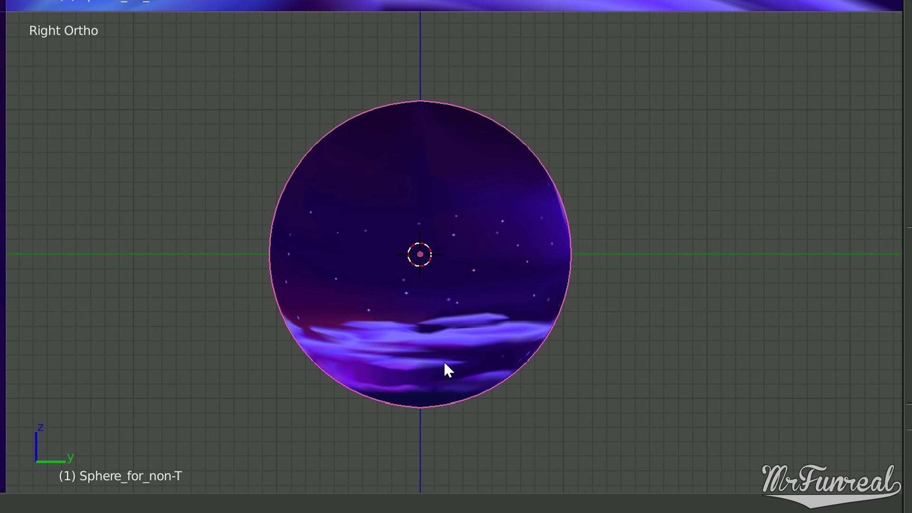
Move Sphere_for_non-T up along the Z axis by about 7 units and check the sky around the camera cube
{"action": "key", "text": "g"}
{"action": "key", "text": "z"}
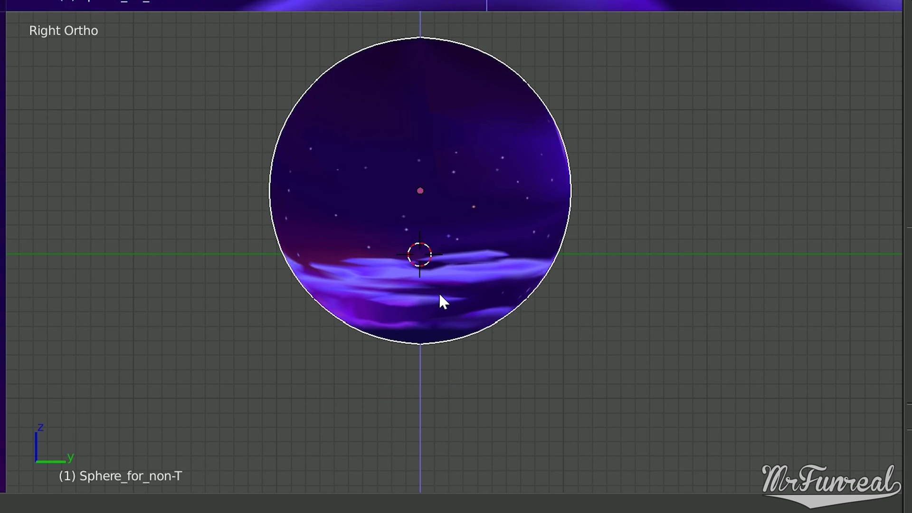
{"action": "left_click", "coordinate": [435, 258]}
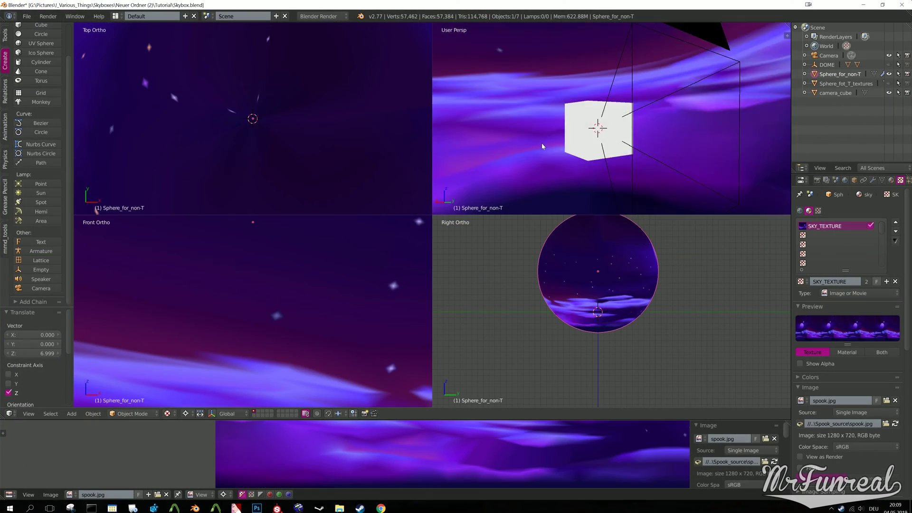
{"action": "middle_click_drag", "start_coordinate": [479, 142], "coordinate": [558, 145]}
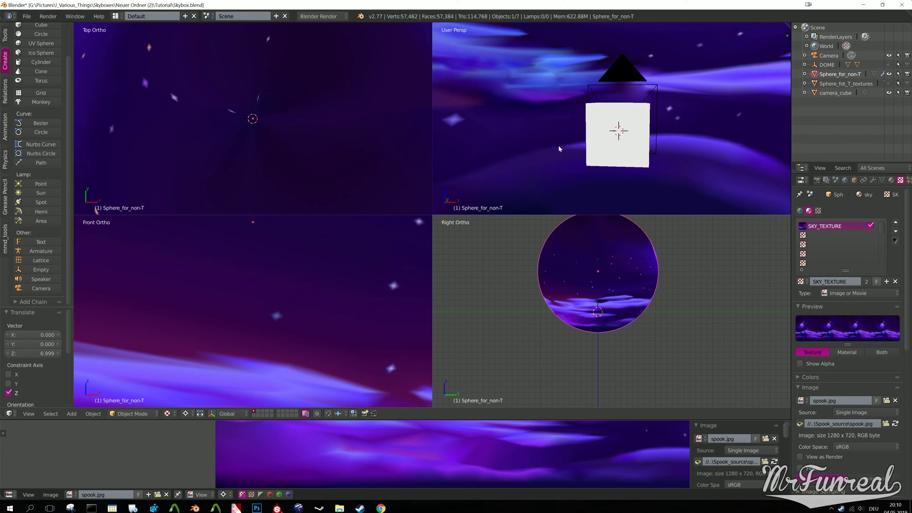
Select camera_cube and render the scene to generate its environment map
{"action": "left_click", "coordinate": [832, 93]}
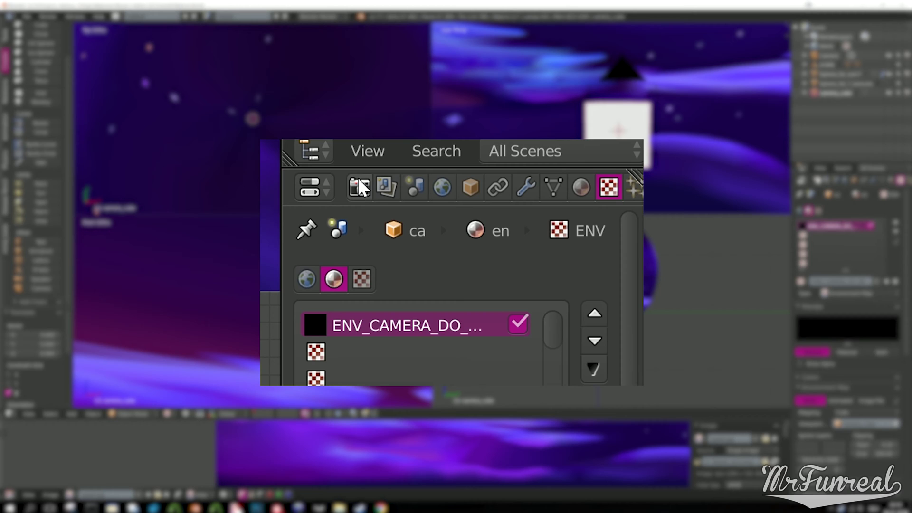
{"action": "left_click", "coordinate": [817, 180]}
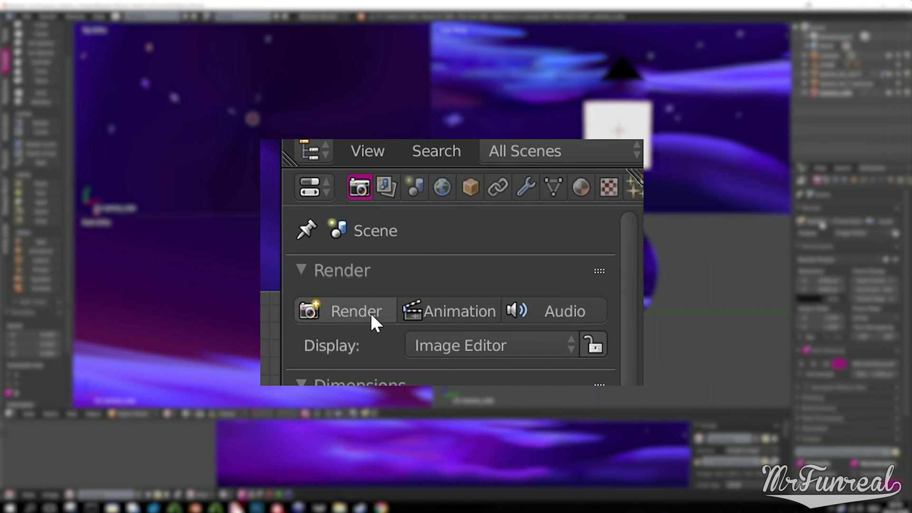
{"action": "left_click", "coordinate": [821, 223]}
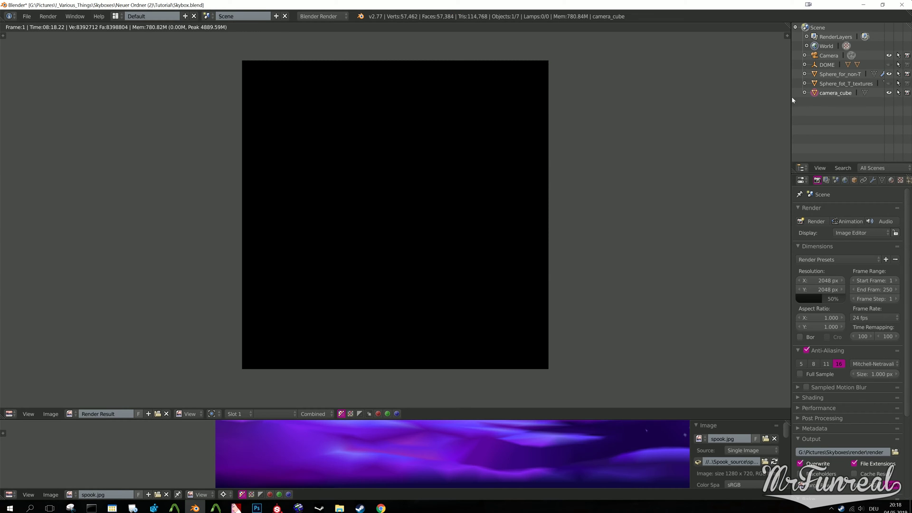
Save the camera cube's environment map in the Tutorial folder under the name spook_render
{"action": "left_click", "coordinate": [900, 180]}
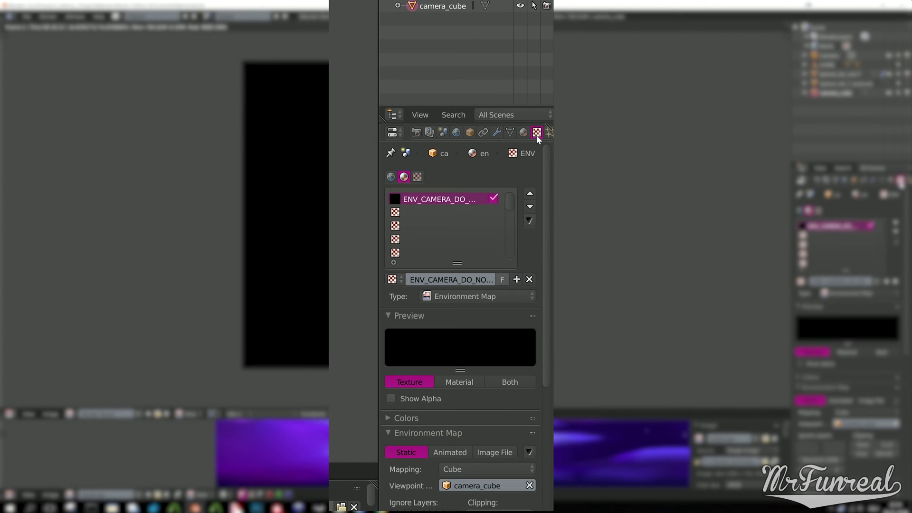
{"action": "left_click", "coordinate": [530, 452]}
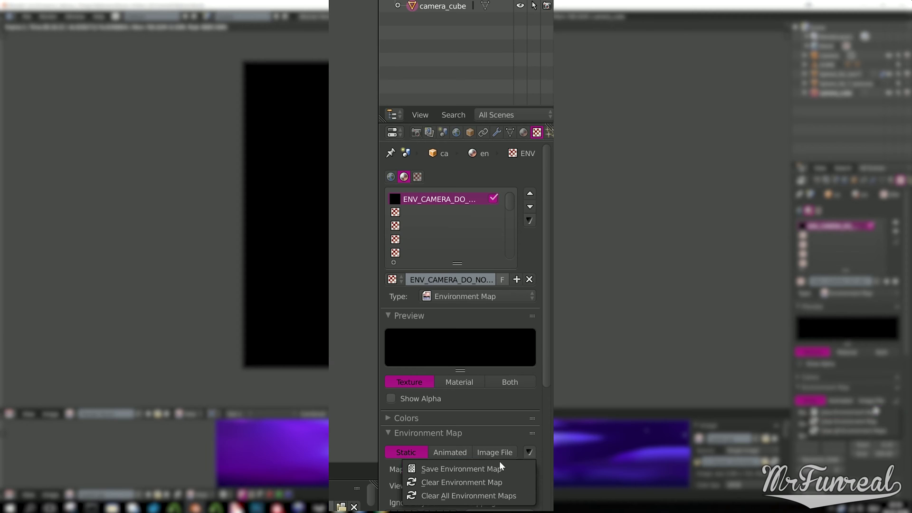
{"action": "left_click", "coordinate": [471, 468]}
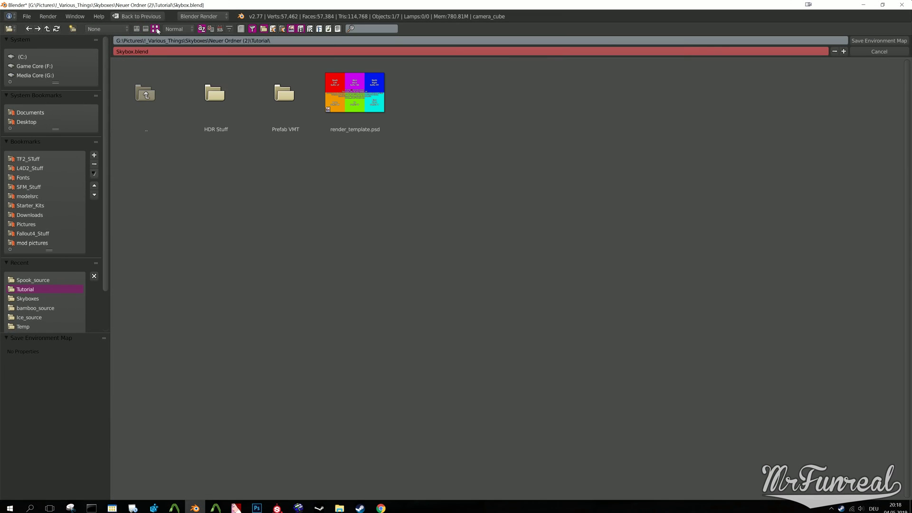
{"action": "left_click", "coordinate": [157, 51]}
{"action": "type", "text": "spook_rend"}
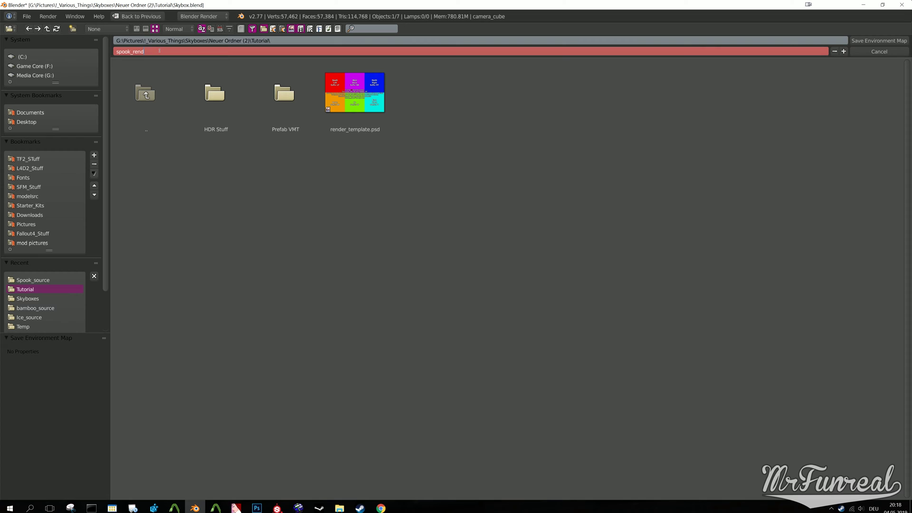
{"action": "type", "text": "er"}
{"action": "left_click", "coordinate": [850, 40]}
Quit Blender without saving the scene changes and open spook_render.tga in Photoshop
{"action": "left_click", "coordinate": [901, 5]}
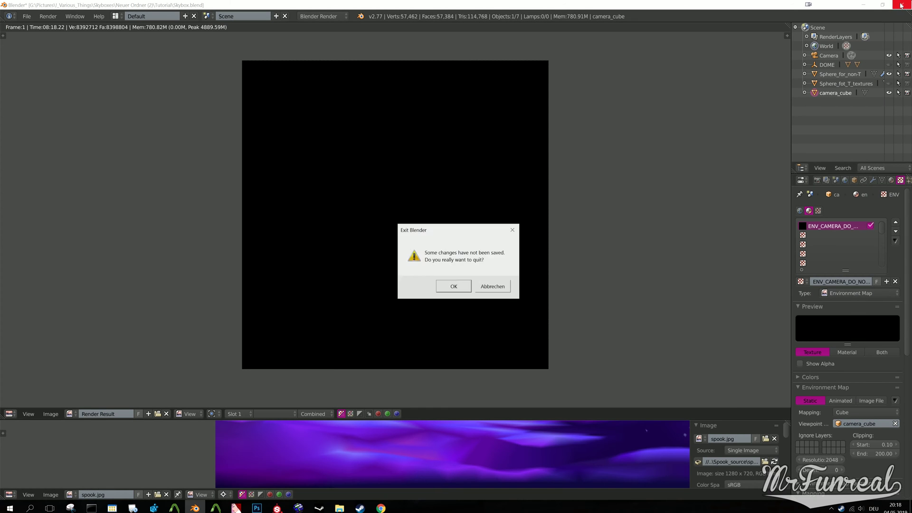
{"action": "left_click", "coordinate": [442, 286]}
{"action": "double_click", "coordinate": [697, 393]}
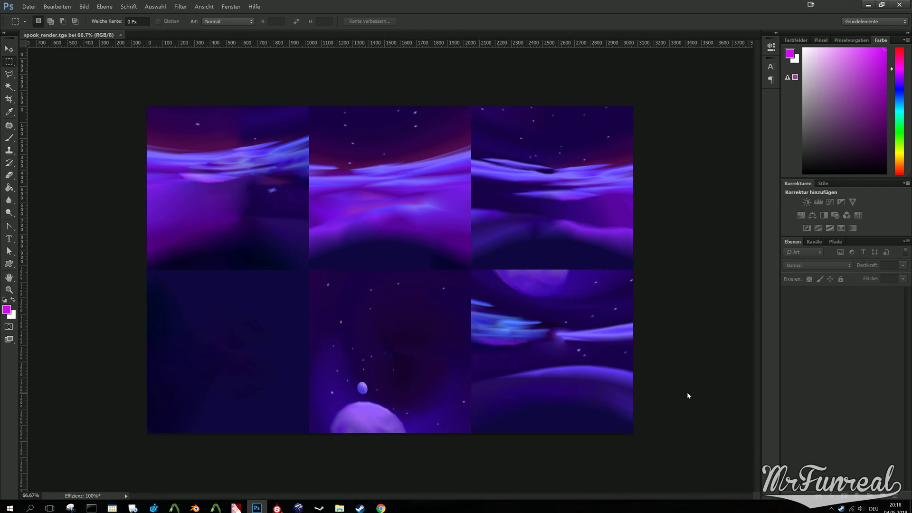
Open render_template.psd from the Tutorial folder in Photoshop
{"action": "mouse_move", "coordinate": [352, 503]}
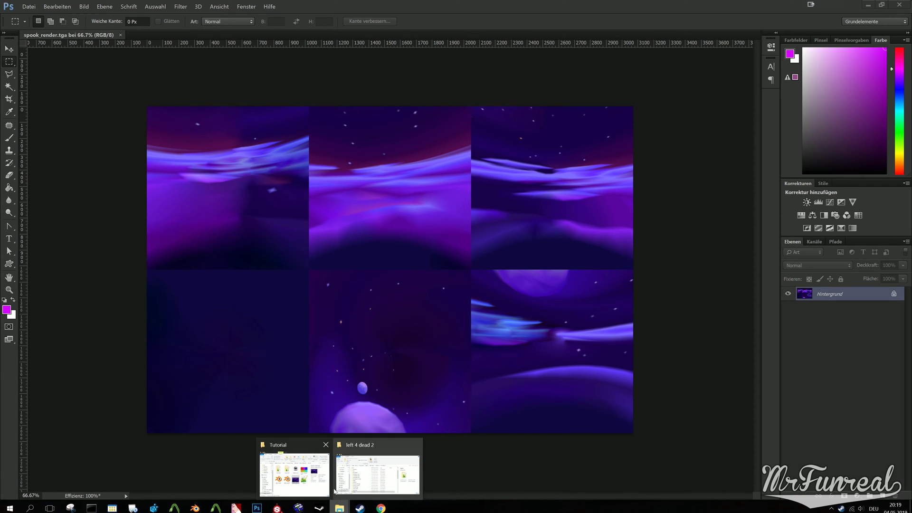
{"action": "left_click", "coordinate": [405, 464]}
{"action": "double_click", "coordinate": [743, 335]}
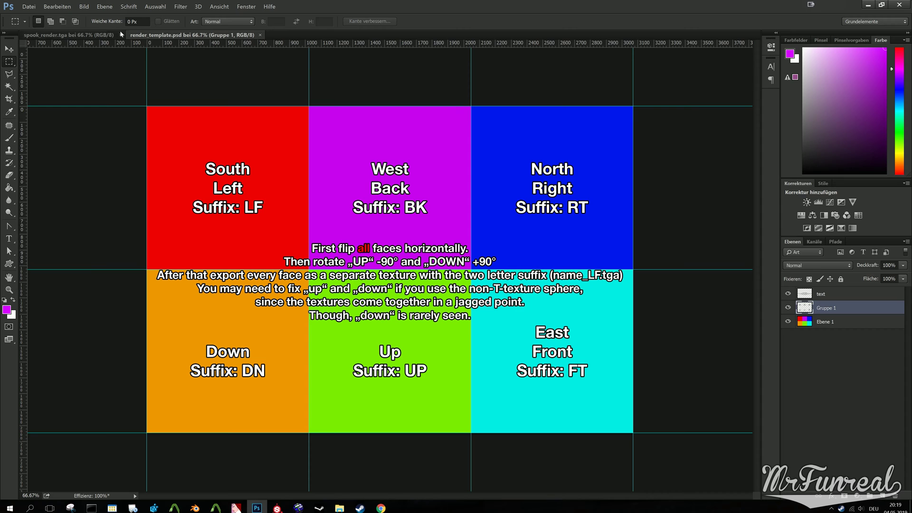
Copy the spook_render.tga image into the template, close the render, and place the new layer below the Gruppe 1 labels
{"action": "left_click", "coordinate": [116, 34]}
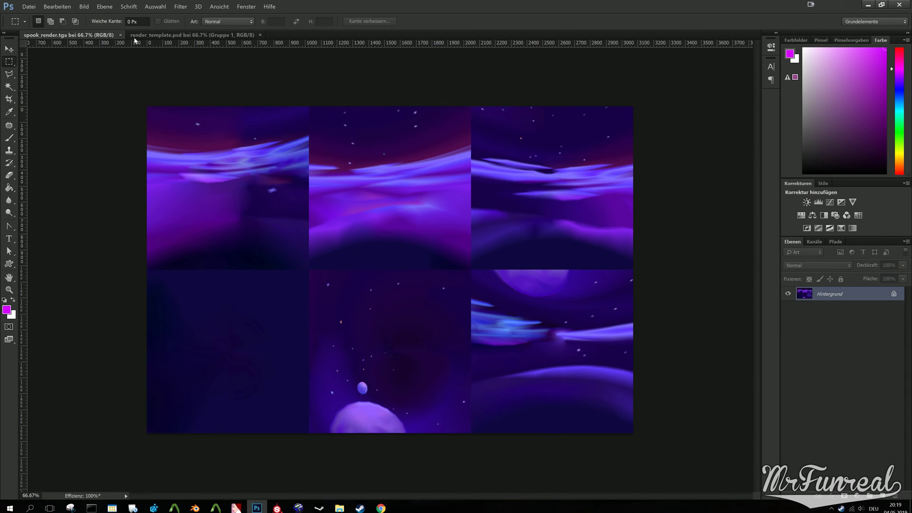
{"action": "left_click_drag", "start_coordinate": [177, 134], "coordinate": [215, 141]}
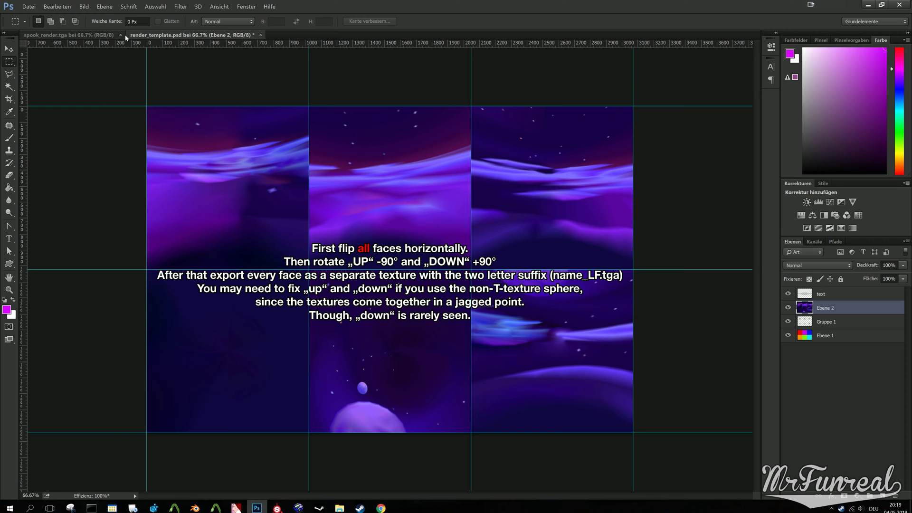
{"action": "left_click", "coordinate": [122, 36]}
{"action": "left_click_drag", "start_coordinate": [829, 309], "coordinate": [832, 325]}
Flip the South/Left and Down faces horizontally by transforming their shared column on the render layer
{"action": "mouse_move", "coordinate": [147, 106]}
{"action": "left_mouse_down"}
{"action": "mouse_move", "coordinate": [276, 392]}
{"action": "mouse_move", "coordinate": [309, 433]}
{"action": "left_mouse_up"}
{"action": "left_click", "coordinate": [53, 7]}
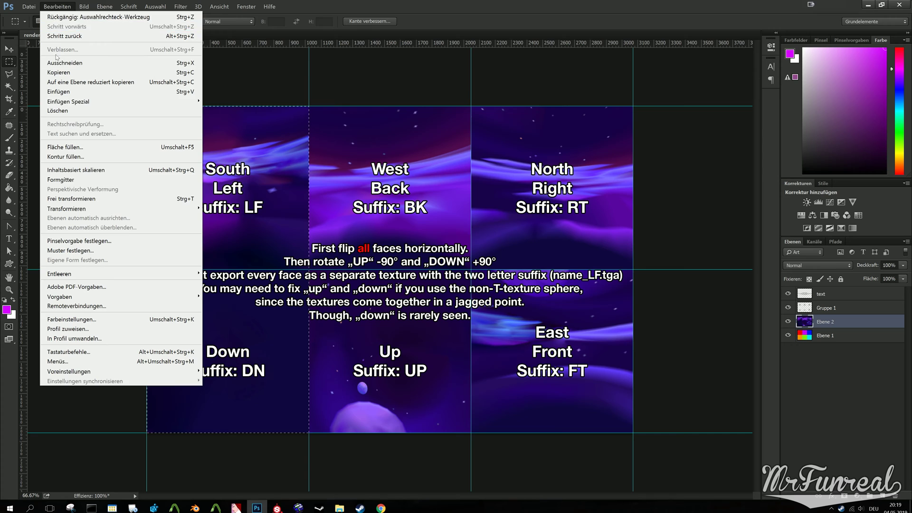
{"action": "left_click", "coordinate": [71, 197]}
{"action": "right_click", "coordinate": [236, 180]}
{"action": "left_click", "coordinate": [256, 309]}
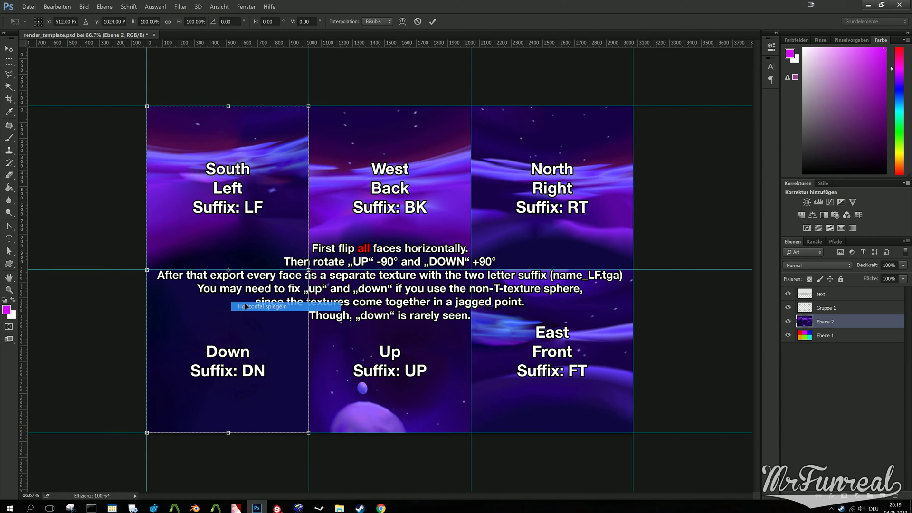
{"action": "left_click", "coordinate": [9, 61]}
{"action": "left_click", "coordinate": [369, 187]}
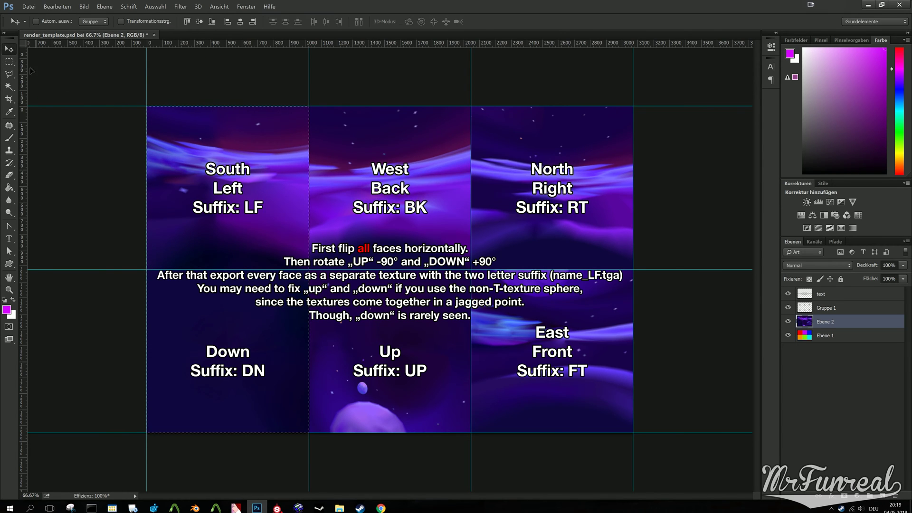
Select the West/Back and Up column of the render layer and flip it horizontally, applying the transformation
{"action": "left_click_drag", "start_coordinate": [309, 106], "coordinate": [470, 432]}
{"action": "left_click", "coordinate": [48, 8]}
{"action": "left_click", "coordinate": [71, 199]}
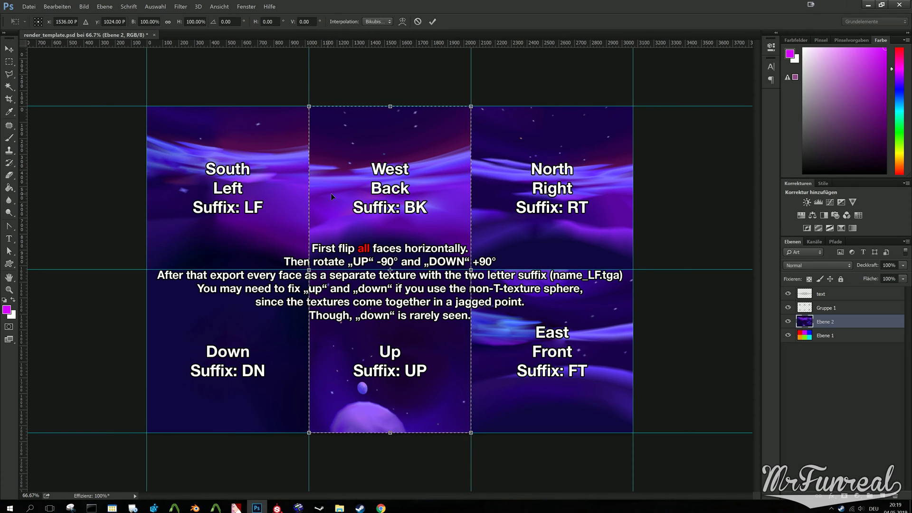
{"action": "right_click", "coordinate": [336, 188]}
{"action": "left_click", "coordinate": [355, 316]}
{"action": "left_click", "coordinate": [9, 61]}
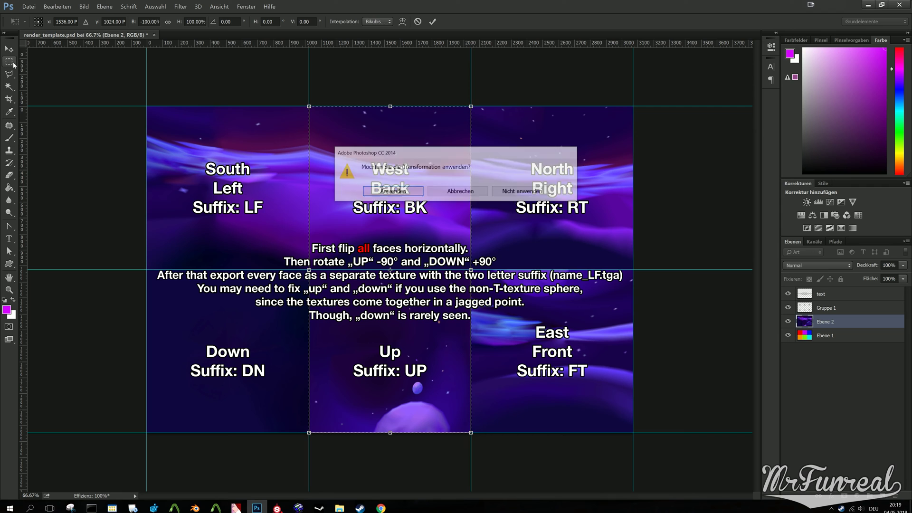
{"action": "left_click", "coordinate": [375, 190]}
Select the North/Right and East/Front column, 1024 by 2048 px, and flip it horizontally, applying the transformation
{"action": "left_click_drag", "start_coordinate": [449, 387], "coordinate": [611, 387]}
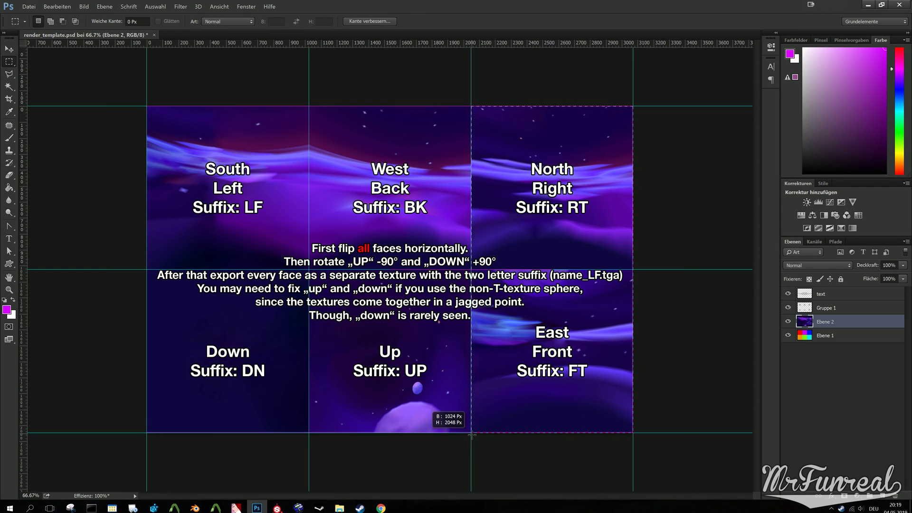
{"action": "left_click", "coordinate": [57, 7]}
{"action": "left_click", "coordinate": [72, 198]}
{"action": "right_click", "coordinate": [508, 198]}
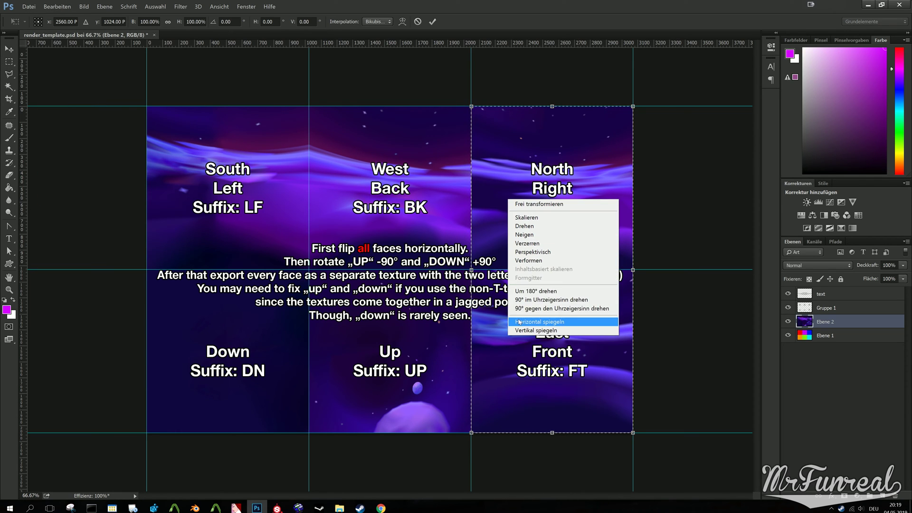
{"action": "left_click", "coordinate": [527, 322]}
{"action": "left_click", "coordinate": [9, 62]}
{"action": "left_click", "coordinate": [376, 190]}
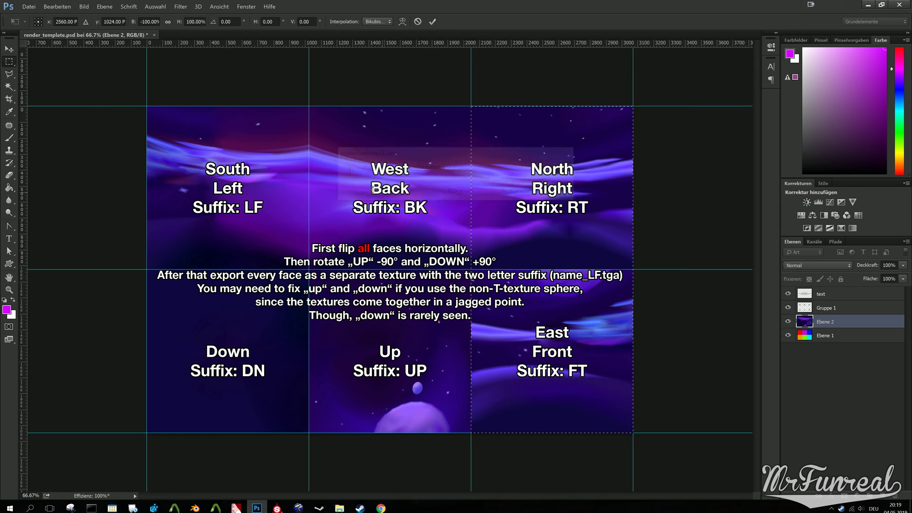
Select the Down face on the render layer and rotate it +90°, applying the transformation
{"action": "left_click_drag", "start_coordinate": [147, 432], "coordinate": [309, 270]}
{"action": "left_click", "coordinate": [57, 7]}
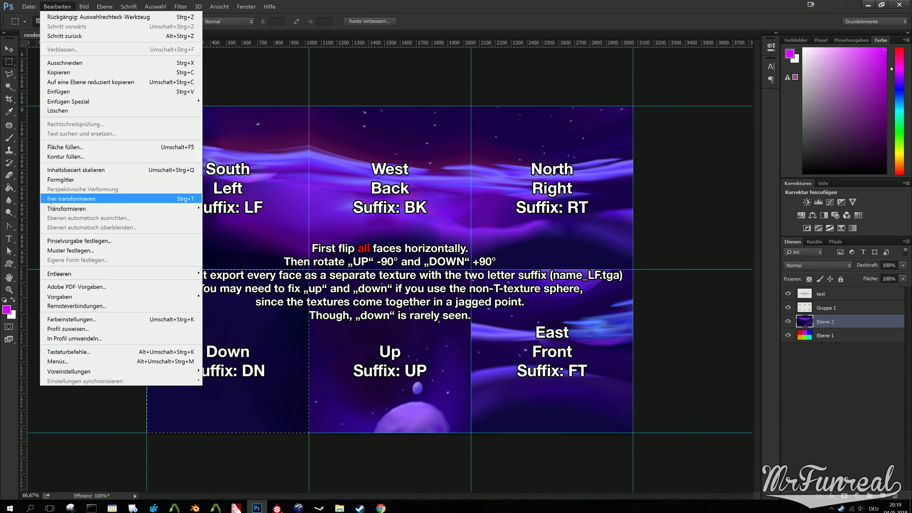
{"action": "left_click", "coordinate": [71, 198]}
{"action": "left_click_drag", "start_coordinate": [322, 250], "coordinate": [329, 446], "text": "shift"}
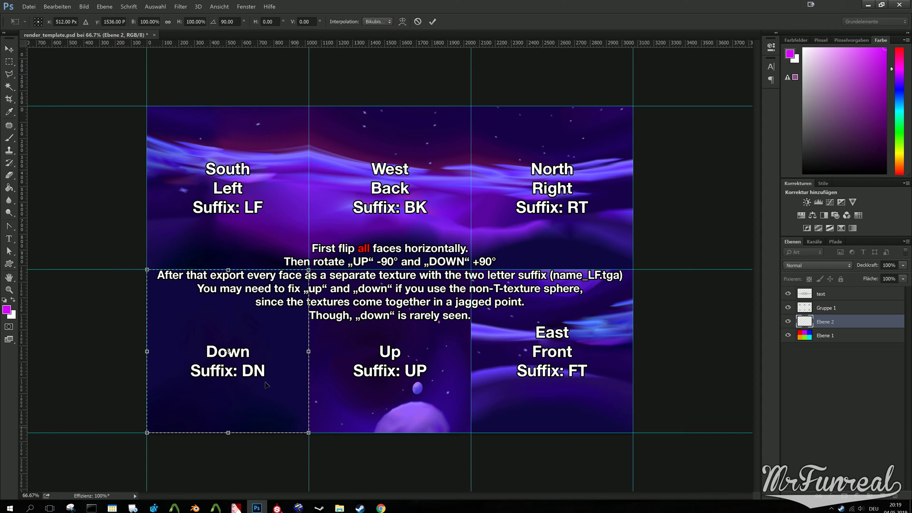
{"action": "left_click", "coordinate": [9, 62]}
{"action": "left_click", "coordinate": [372, 190]}
Select the Up face on the render layer and rotate it -90°, applying the transformation
{"action": "left_click_drag", "start_coordinate": [184, 424], "coordinate": [346, 424]}
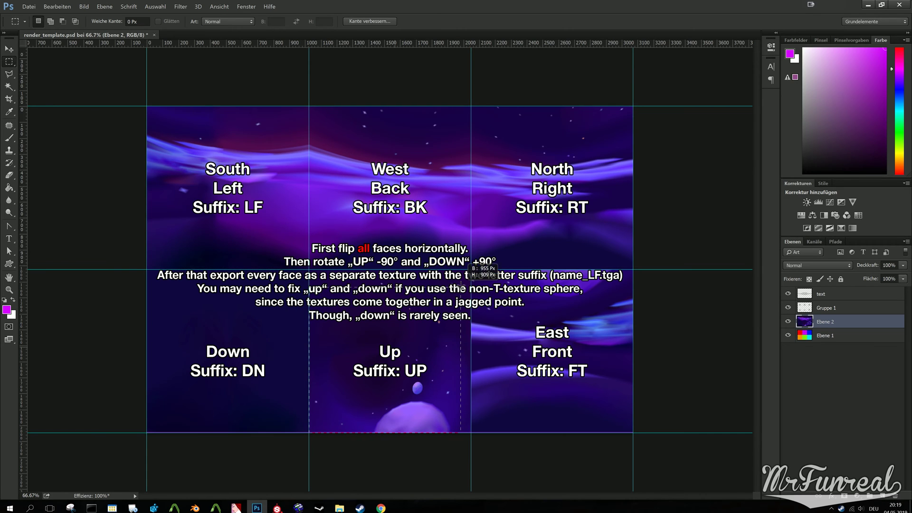
{"action": "left_click", "coordinate": [57, 6]}
{"action": "left_click", "coordinate": [72, 199]}
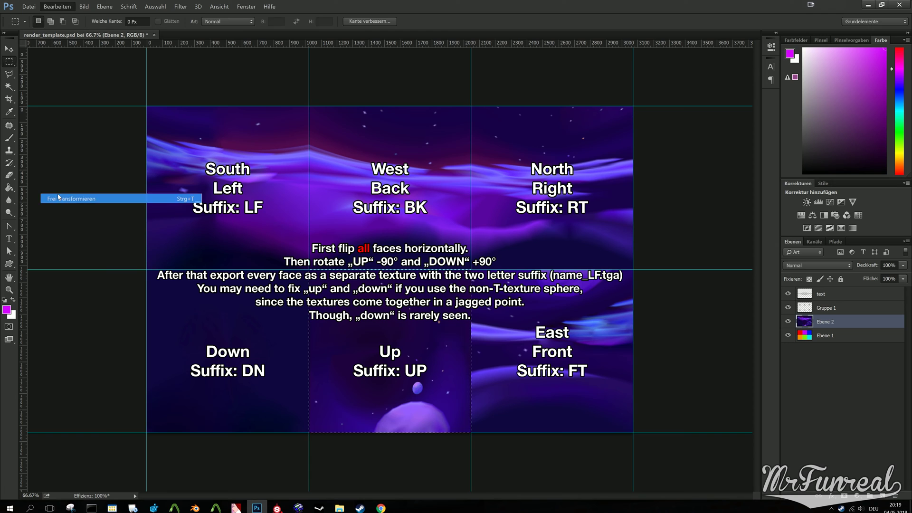
{"action": "left_click_drag", "start_coordinate": [491, 261], "coordinate": [299, 246], "text": "shift"}
{"action": "left_click", "coordinate": [9, 62]}
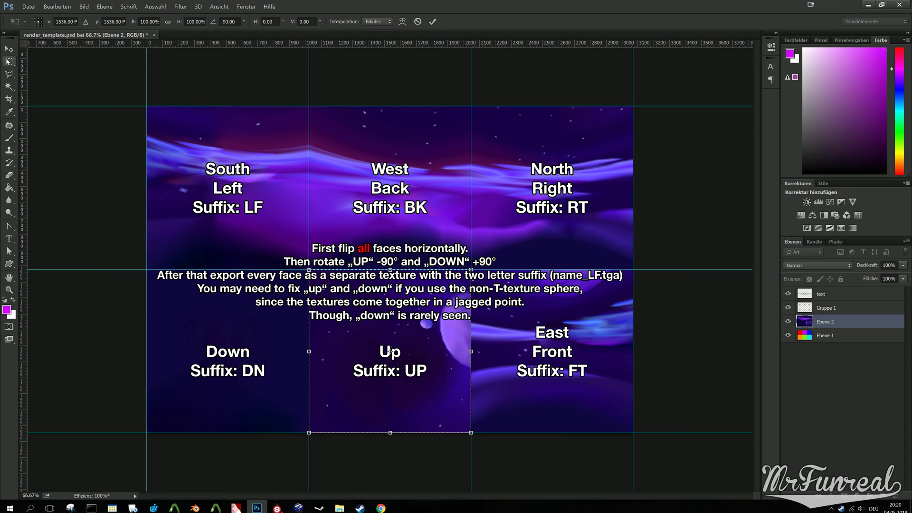
{"action": "left_click", "coordinate": [398, 191]}
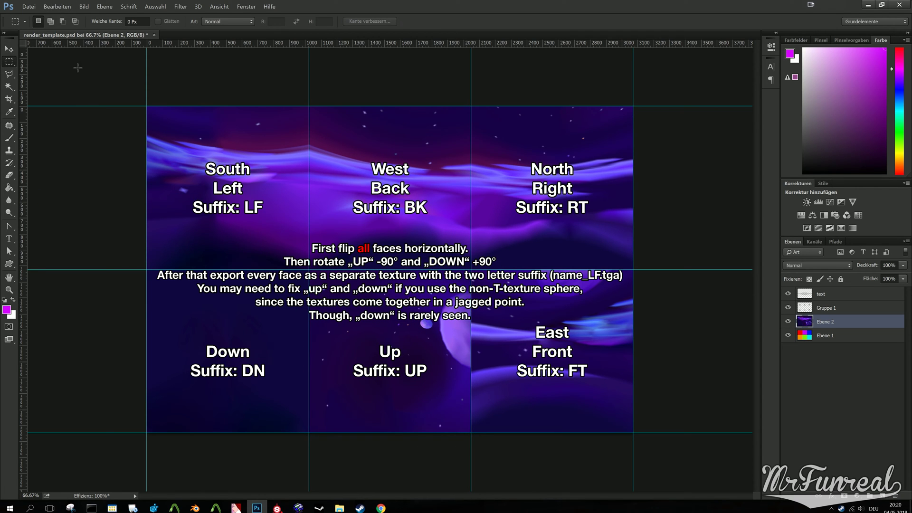
Hide the text layer and copy the South/Left face into a new 1024 by 1024 px document
{"action": "left_click_drag", "start_coordinate": [147, 106], "coordinate": [309, 269]}
{"action": "left_click", "coordinate": [788, 294]}
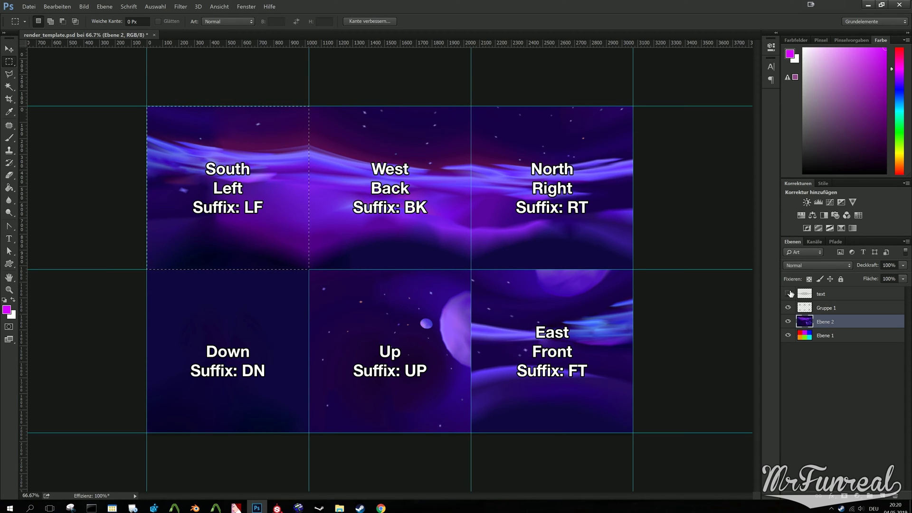
{"action": "left_click", "coordinate": [29, 7]}
{"action": "left_click", "coordinate": [35, 18]}
{"action": "left_click", "coordinate": [532, 96]}
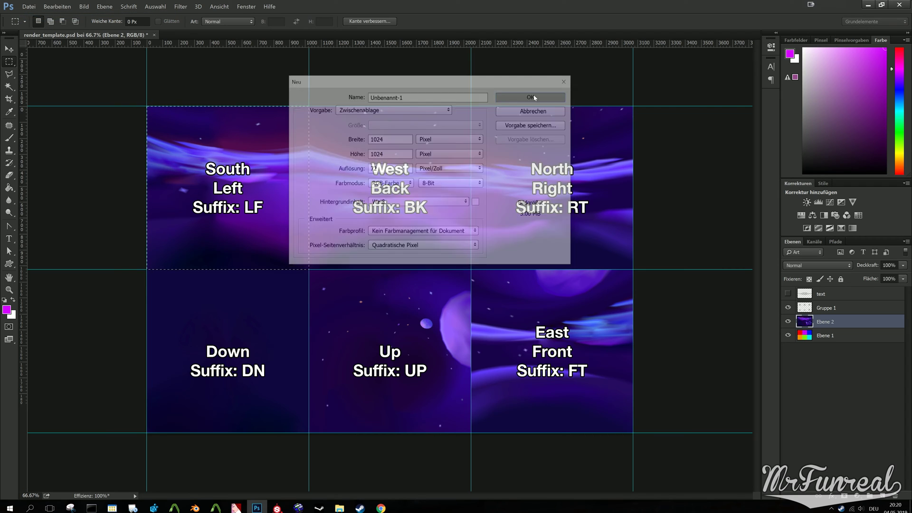
{"action": "key", "text": "ctrl+v"}
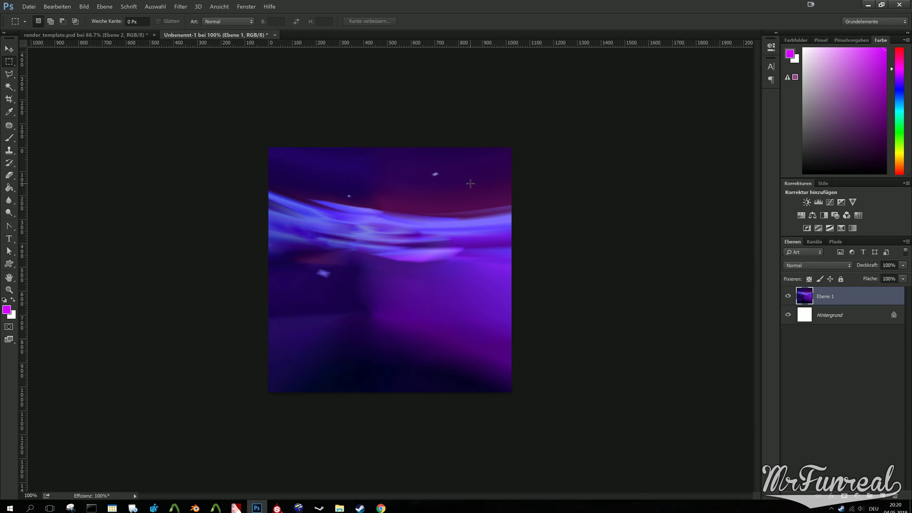
Start saving the new document under another name, creating and opening a parts folder inside the Tutorial folder
{"action": "left_click", "coordinate": [71, 34]}
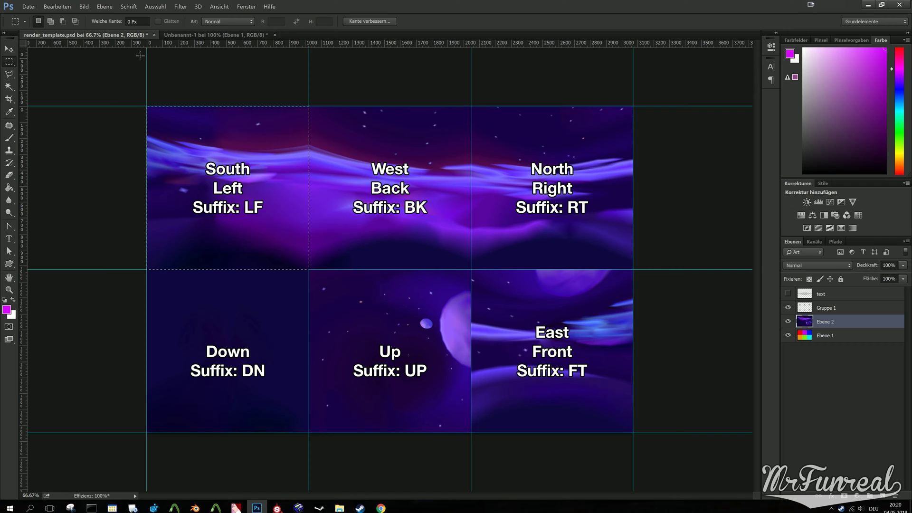
{"action": "left_click", "coordinate": [216, 34]}
{"action": "left_click", "coordinate": [29, 6]}
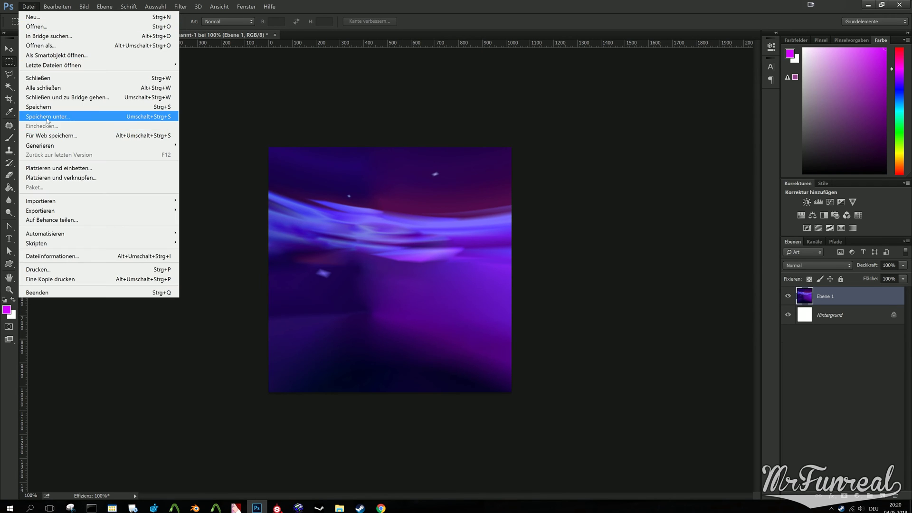
{"action": "left_click", "coordinate": [47, 117]}
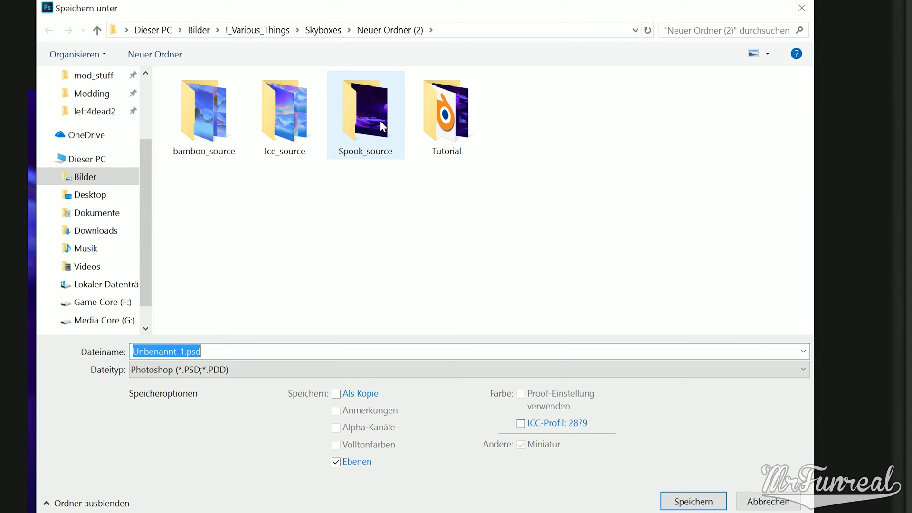
{"action": "double_click", "coordinate": [447, 127]}
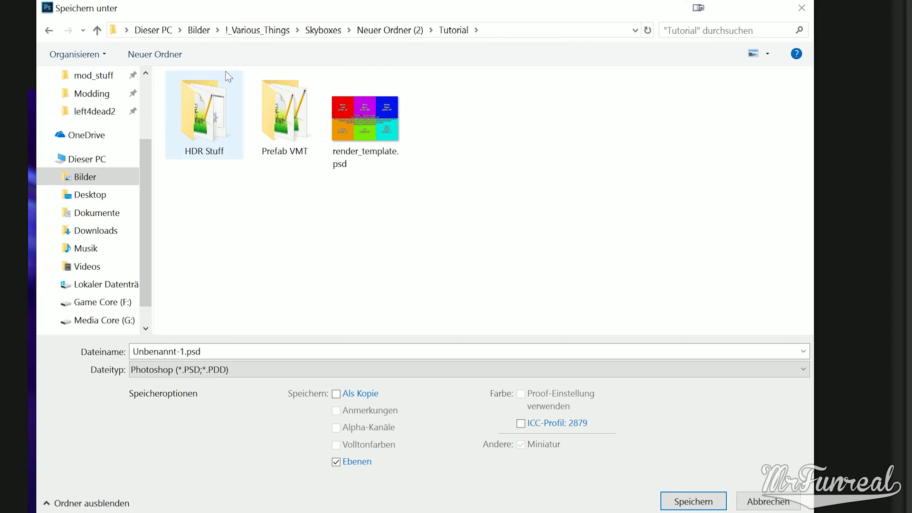
{"action": "left_click", "coordinate": [181, 55]}
{"action": "type", "text": "pa"}
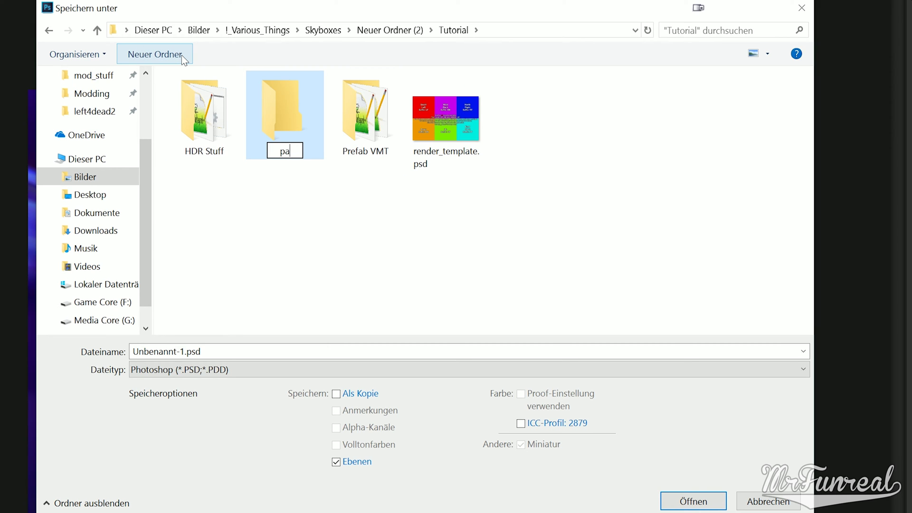
{"action": "type", "text": "rts"}
{"action": "left_click", "coordinate": [279, 115]}
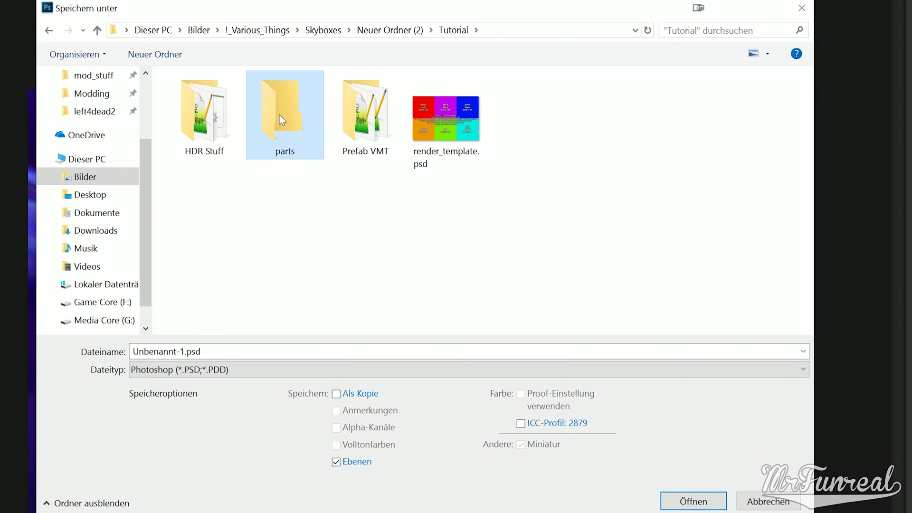
{"action": "double_click", "coordinate": [279, 115]}
Save the South/Left face as sky_spook_lf in Targa format
{"action": "left_click", "coordinate": [227, 351]}
{"action": "type", "text": "sky_spook_lf"}
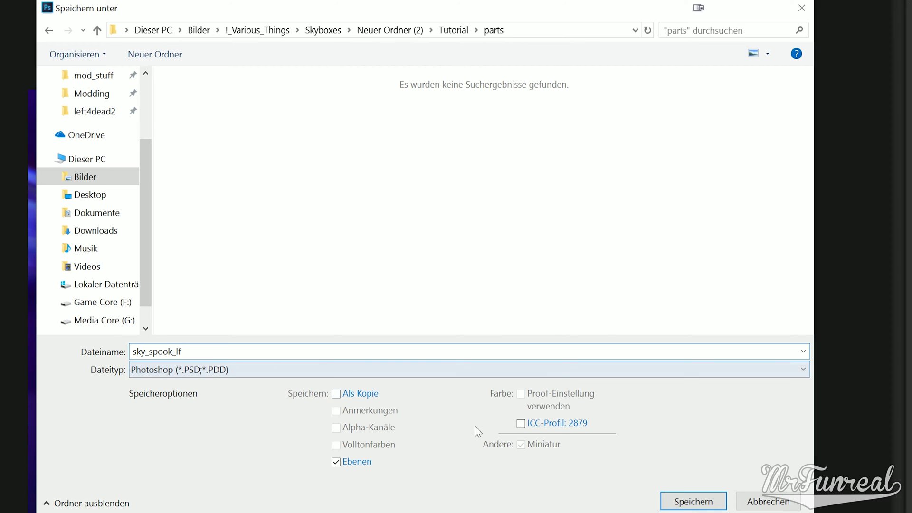
{"action": "left_click", "coordinate": [400, 371]}
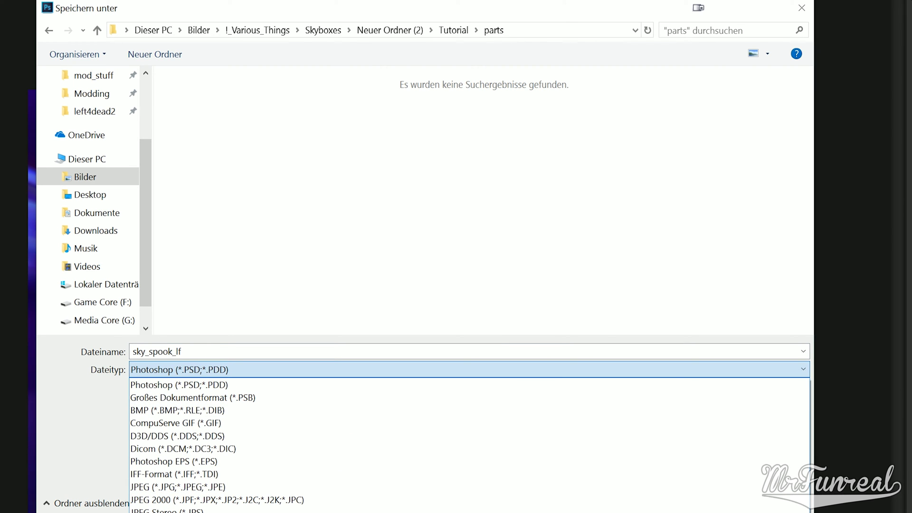
{"action": "key", "text": "t"}
{"action": "key", "text": "Return"}
Copy the West/Back face into the export document and save it in Targa format as sky_spook_bk
{"action": "left_click_drag", "start_coordinate": [310, 106], "coordinate": [464, 260]}
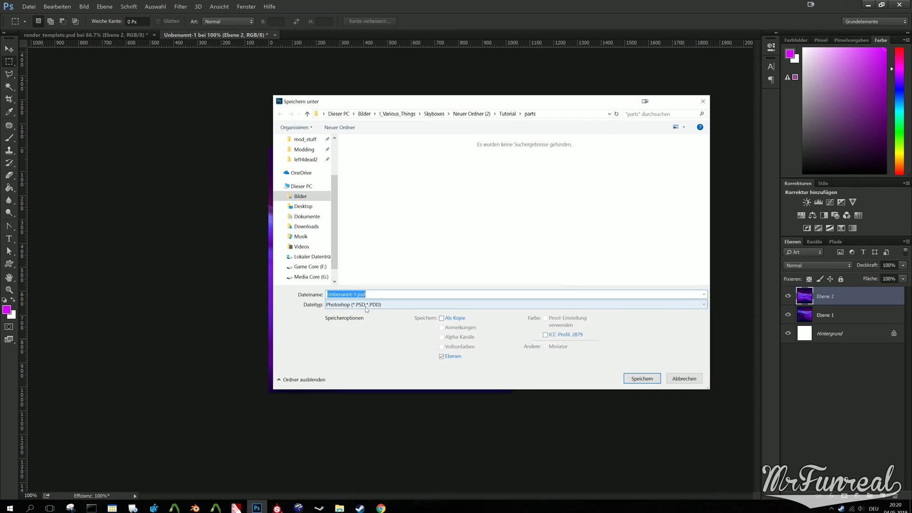
{"action": "left_click", "coordinate": [367, 304]}
{"action": "key", "text": "t"}
{"action": "key", "text": "Return"}
{"action": "left_click", "coordinate": [358, 294]}
{"action": "key", "text": "BackSpace"}
{"action": "key", "text": "BackSpace"}
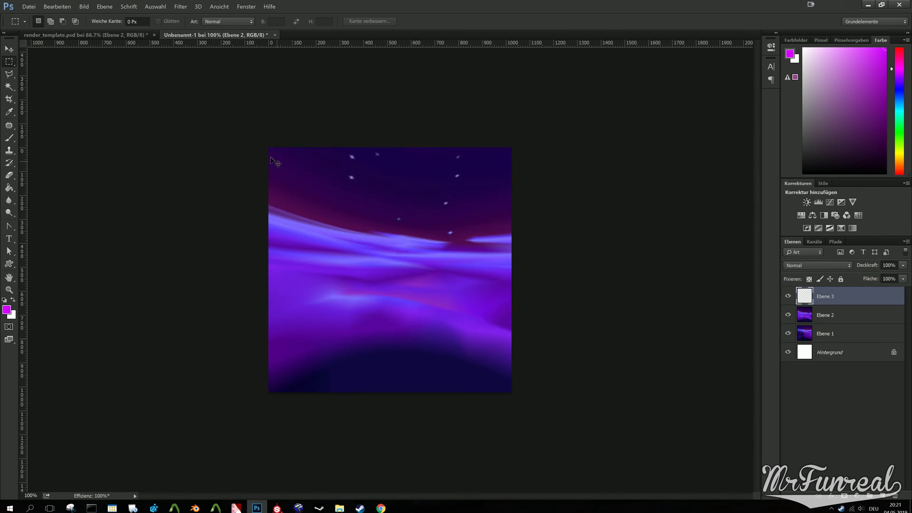
Save the North/Right and East/Front faces from the export document as Targa textures sky_spook_rt and sky_spook_ft
{"action": "left_click", "coordinate": [29, 6]}
{"action": "left_click", "coordinate": [51, 116]}
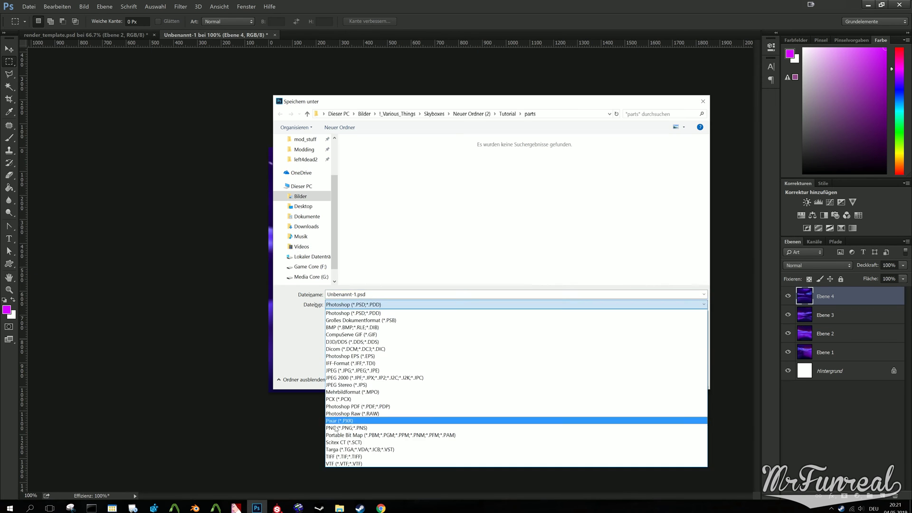
{"action": "key", "text": "t"}
{"action": "key", "text": "Return"}
{"action": "key", "text": "Return"}
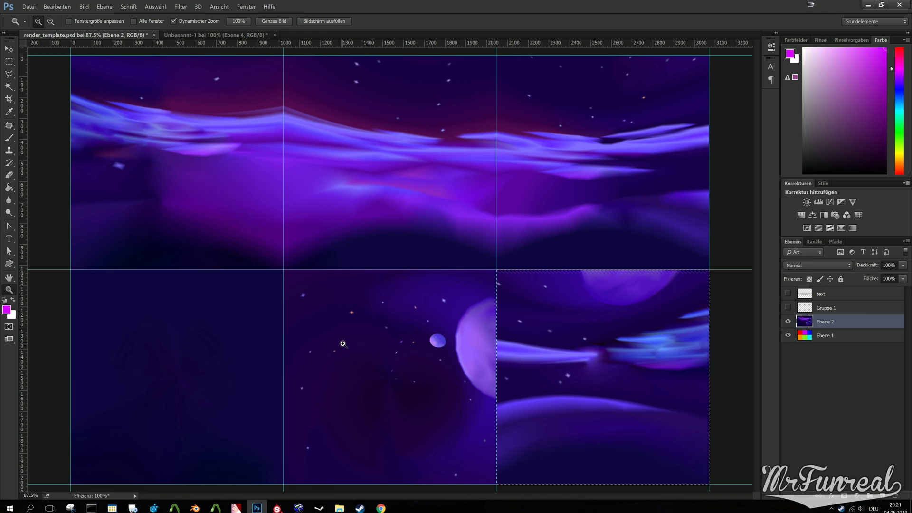
Duplicate the render layer in the template and apply a Gaussian blur to the copy
{"action": "left_click", "coordinate": [181, 6]}
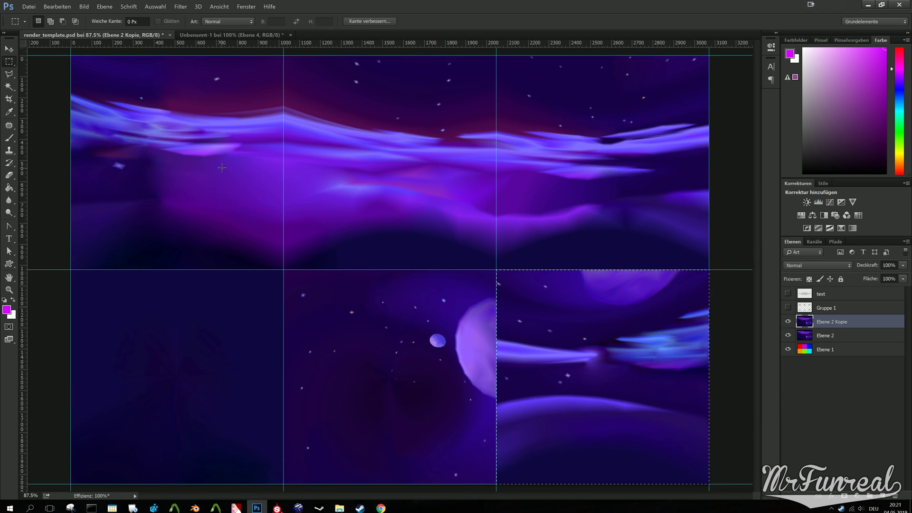
{"action": "left_click", "coordinate": [181, 6]}
{"action": "mouse_move", "coordinate": [205, 182]}
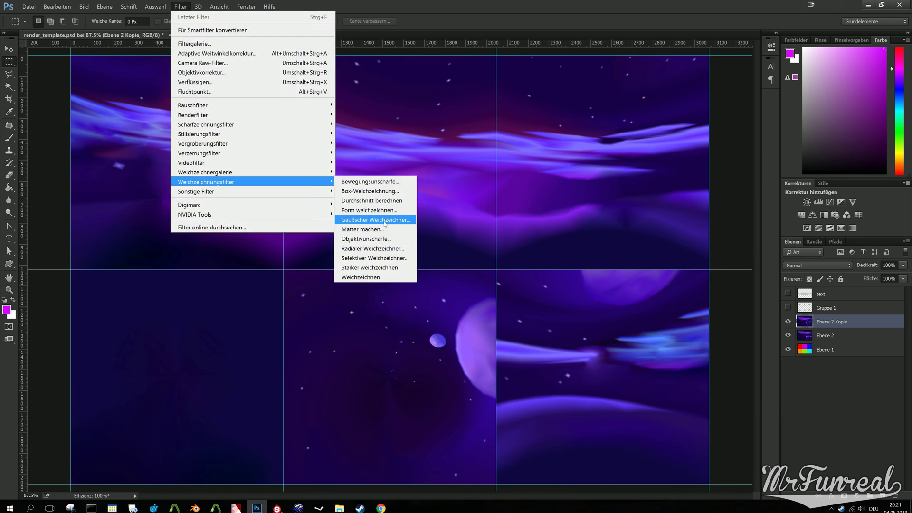
{"action": "left_click", "coordinate": [384, 220]}
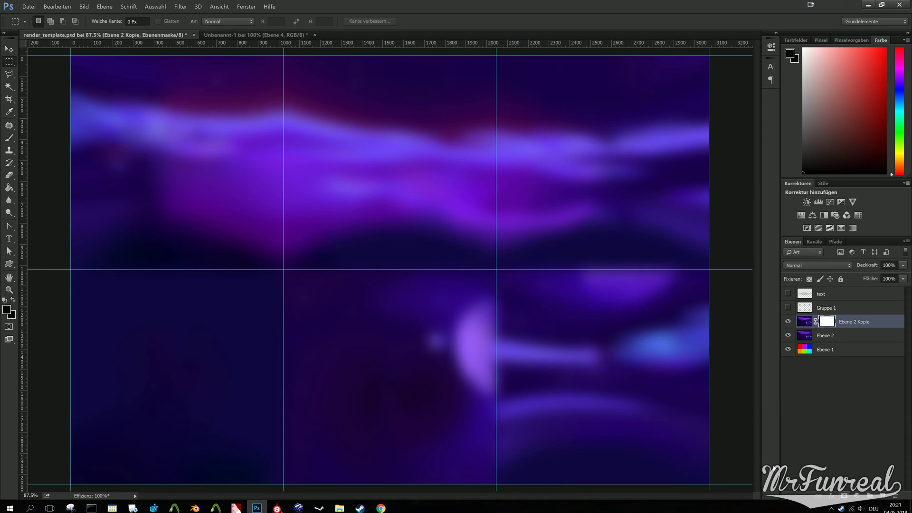
Invert the blurred copy's layer mask and paint white over the centres of the Down and Up faces
{"action": "key", "text": "ctrl+i"}
{"action": "key", "text": "b"}
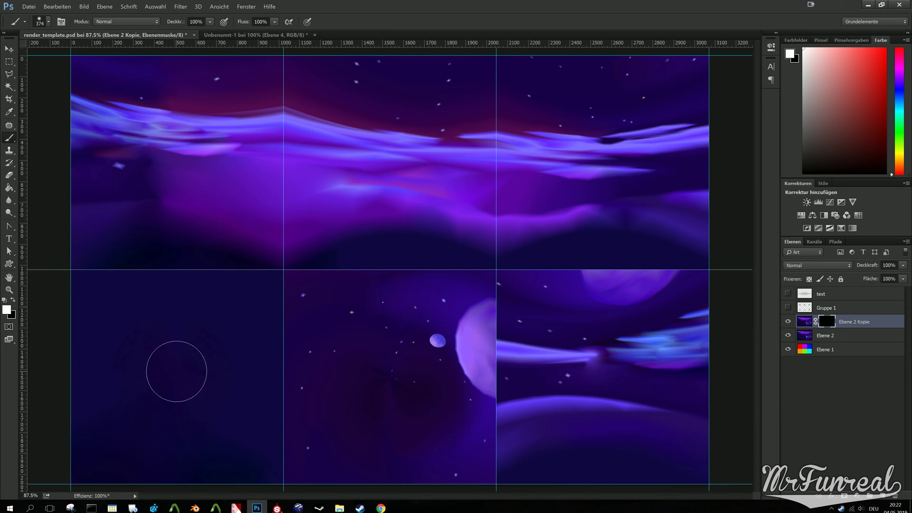
{"action": "left_click", "coordinate": [177, 370]}
{"action": "right_click", "coordinate": [402, 379]}
{"action": "left_click_drag", "start_coordinate": [494, 280], "coordinate": [470, 280]}
{"action": "left_click", "coordinate": [377, 364]}
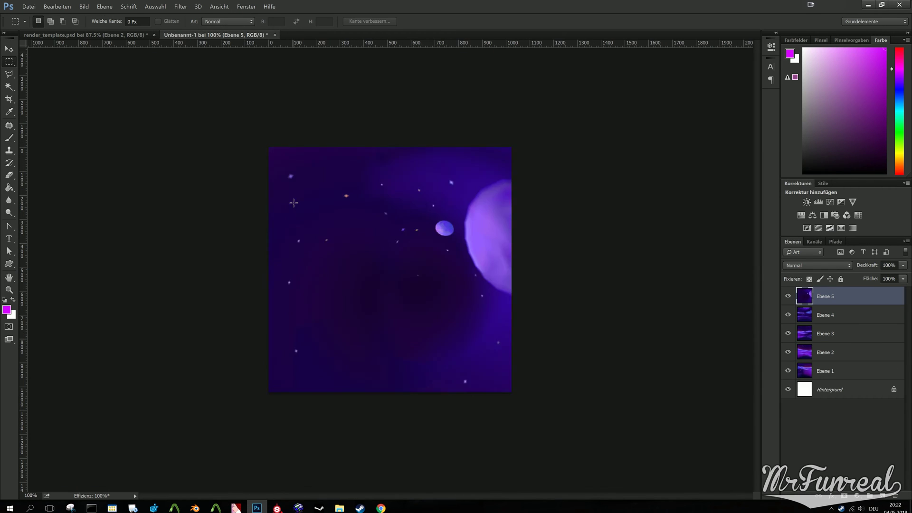
Save the Up face as the Targa texture sky_spook_up, and select the template's Down face for copying into the export document
{"action": "key", "text": "ctrl+shift+s"}
{"action": "left_click", "coordinate": [365, 157]}
{"action": "left_click", "coordinate": [641, 378]}
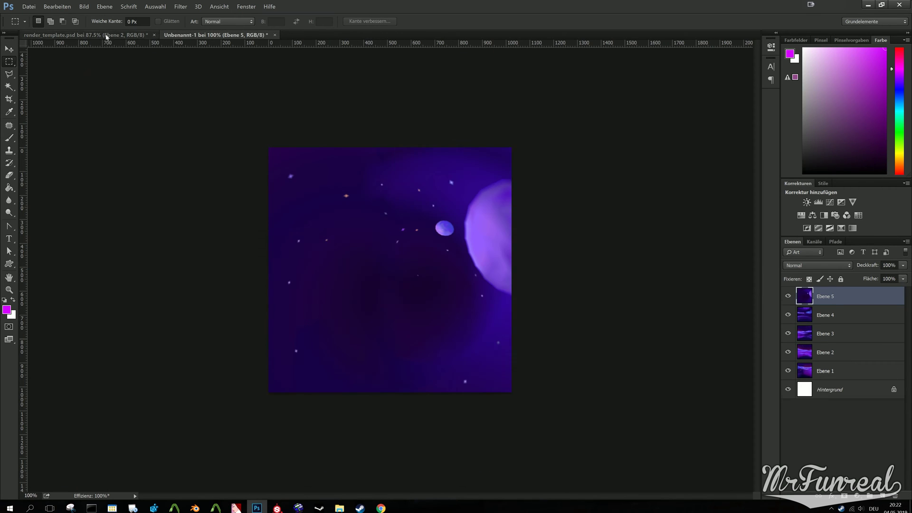
{"action": "left_click", "coordinate": [106, 34]}
{"action": "left_click_drag", "start_coordinate": [71, 483], "coordinate": [277, 269]}
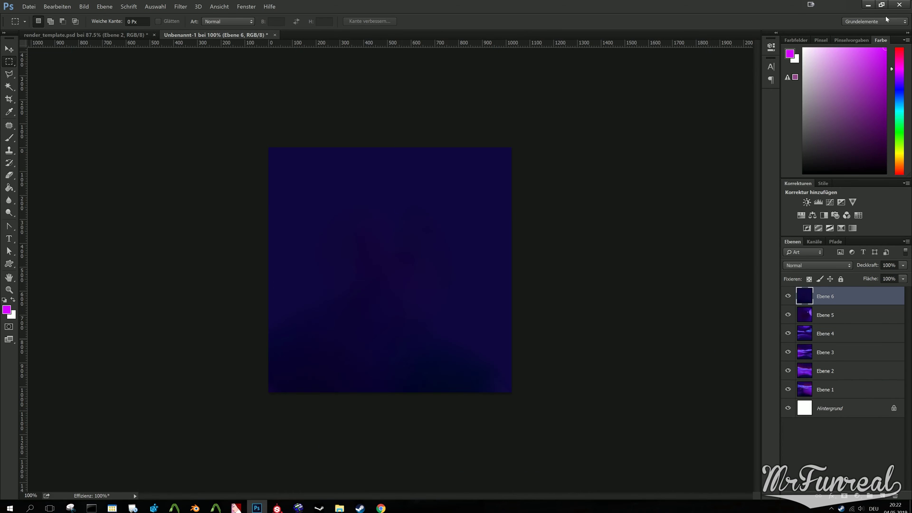
Close Photoshop, discarding the changes to both the export document and render_template.psd
{"action": "left_click", "coordinate": [899, 4]}
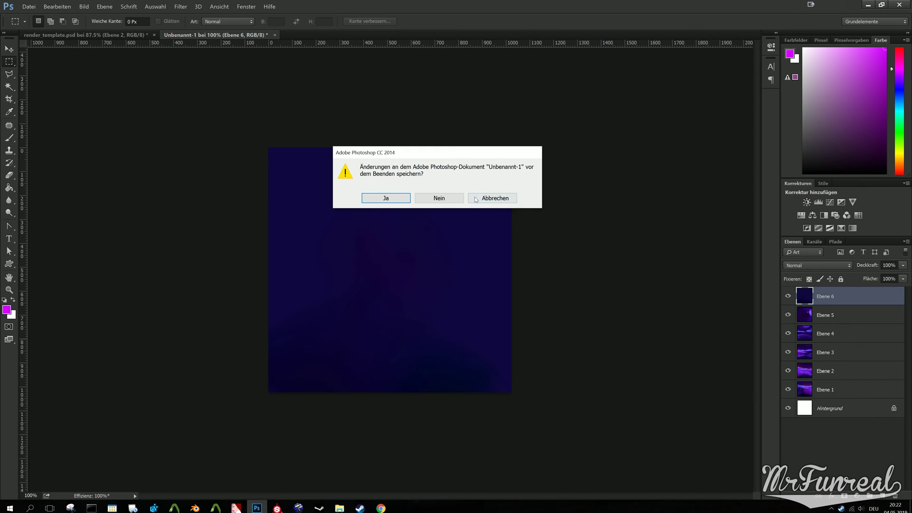
{"action": "left_click", "coordinate": [438, 203]}
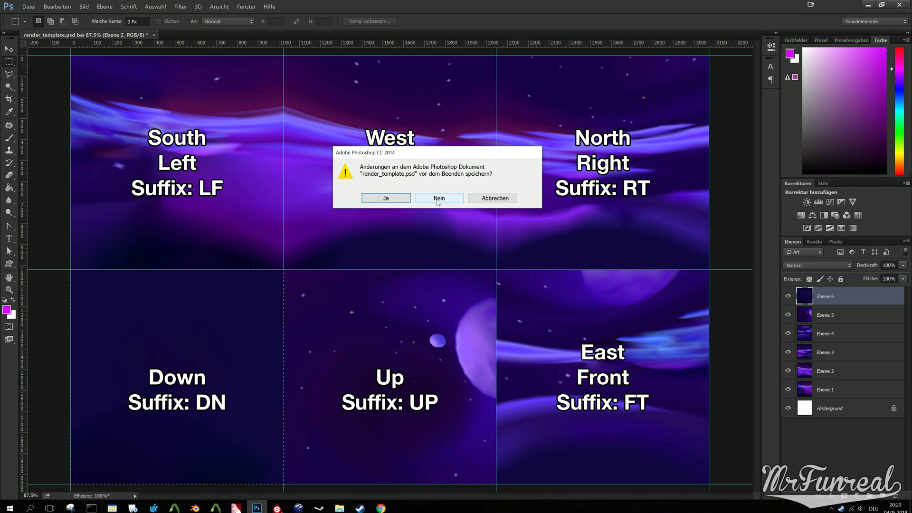
{"action": "left_click", "coordinate": [437, 203]}
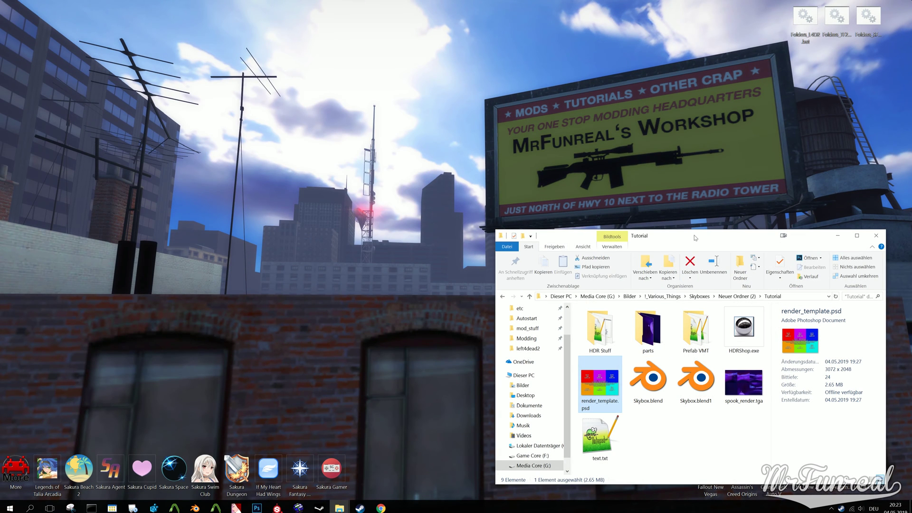
Open the parts folder in the file manager and create a subfolder named vtf
{"action": "left_click_drag", "start_coordinate": [695, 238], "coordinate": [475, 134]}
{"action": "double_click", "coordinate": [424, 231]}
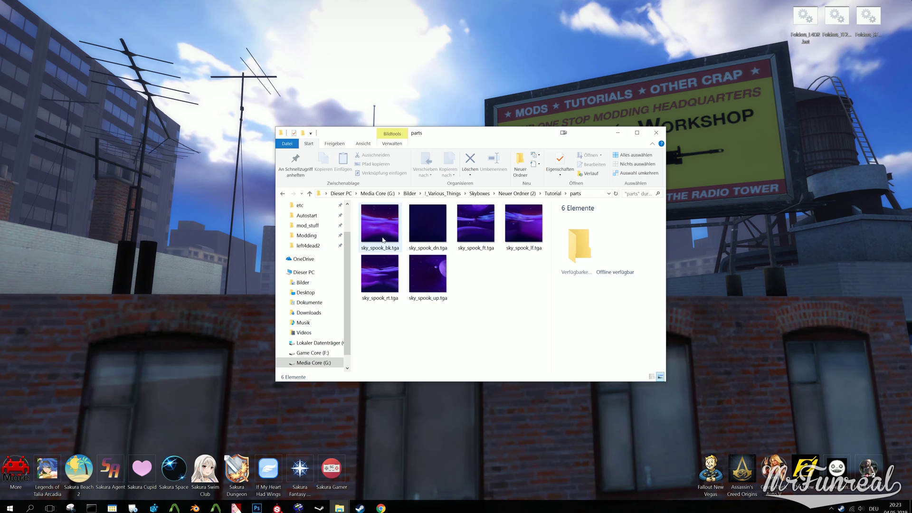
{"action": "left_click", "coordinate": [519, 166]}
{"action": "type", "text": "vtf"}
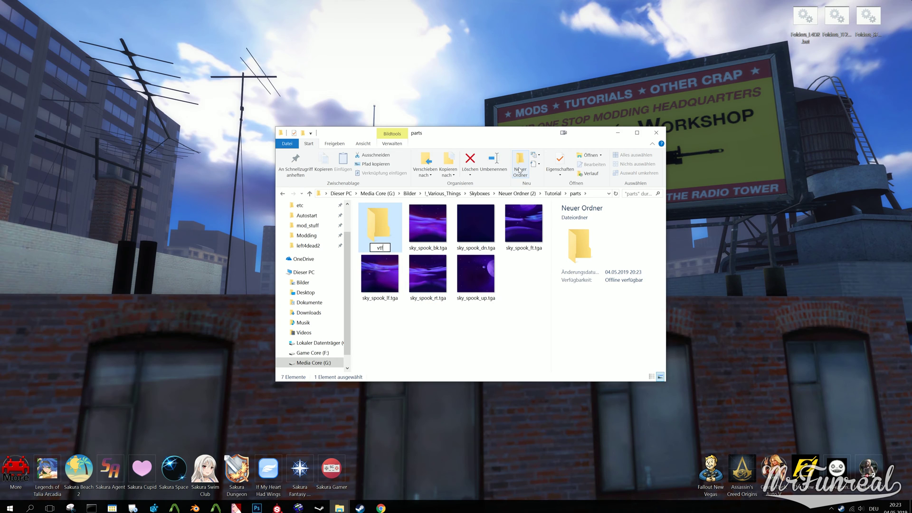
{"action": "key", "text": "Return"}
Switch to VTFEdit and open its Convert Folder tool
{"action": "left_click", "coordinate": [236, 507]}
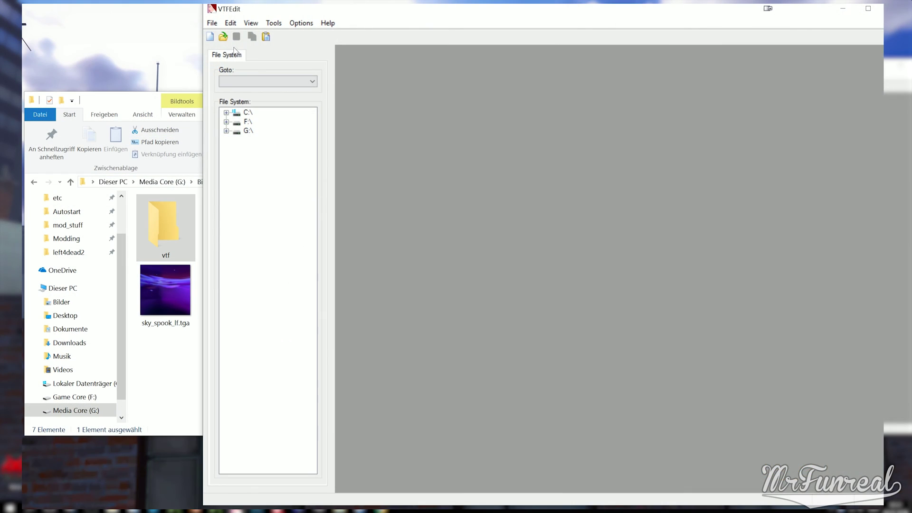
{"action": "left_click", "coordinate": [414, 76]}
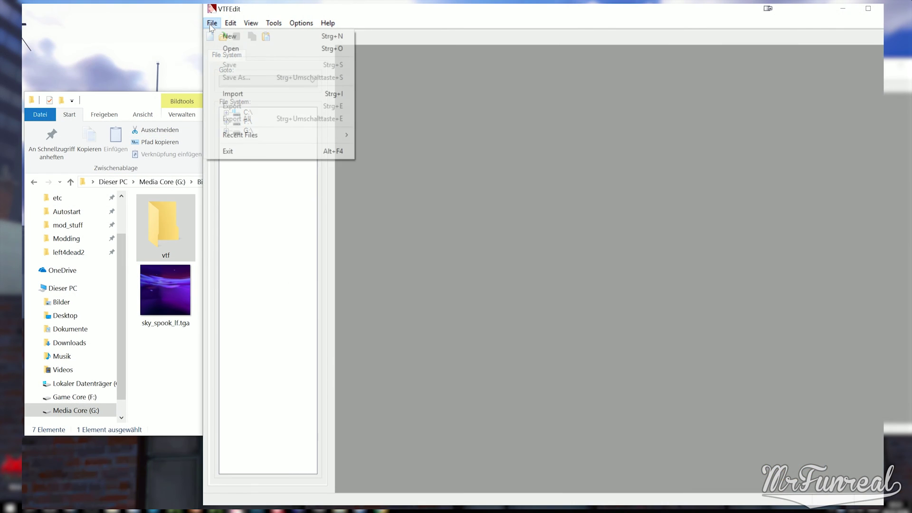
{"action": "mouse_move", "coordinate": [449, 76]}
{"action": "mouse_move", "coordinate": [273, 23]}
{"action": "left_click", "coordinate": [290, 48]}
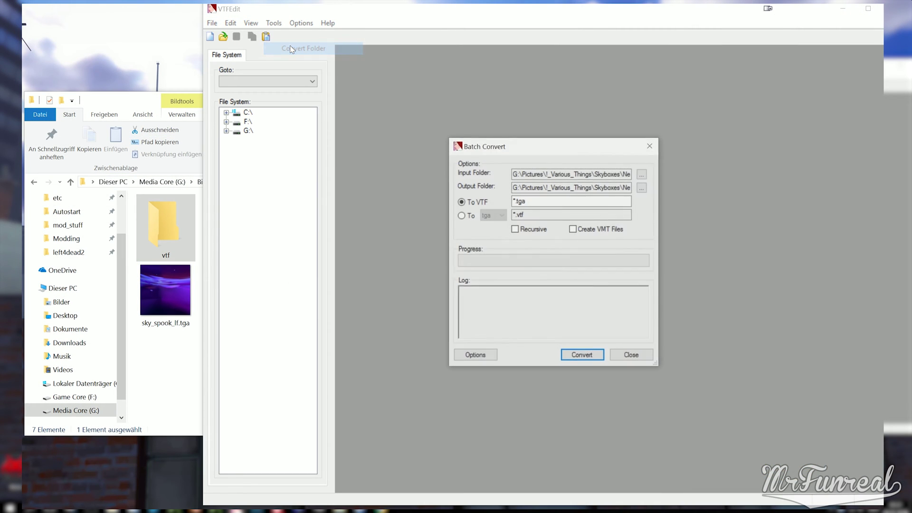
Set the batch conversion's input folder to the parts folder inside Tutorial
{"action": "left_click", "coordinate": [643, 174]}
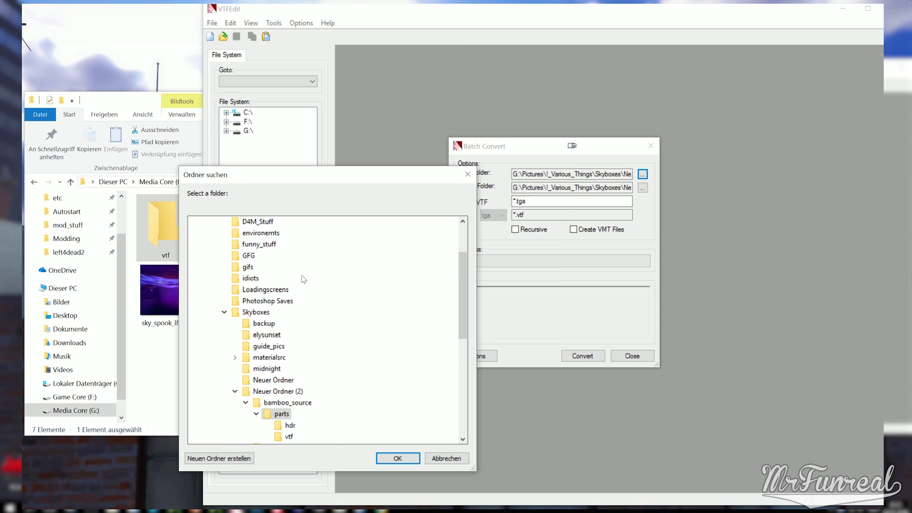
{"action": "scroll", "coordinate": [305, 387], "scroll_direction": "down", "scroll_amount": 3}
{"action": "left_click", "coordinate": [275, 368]}
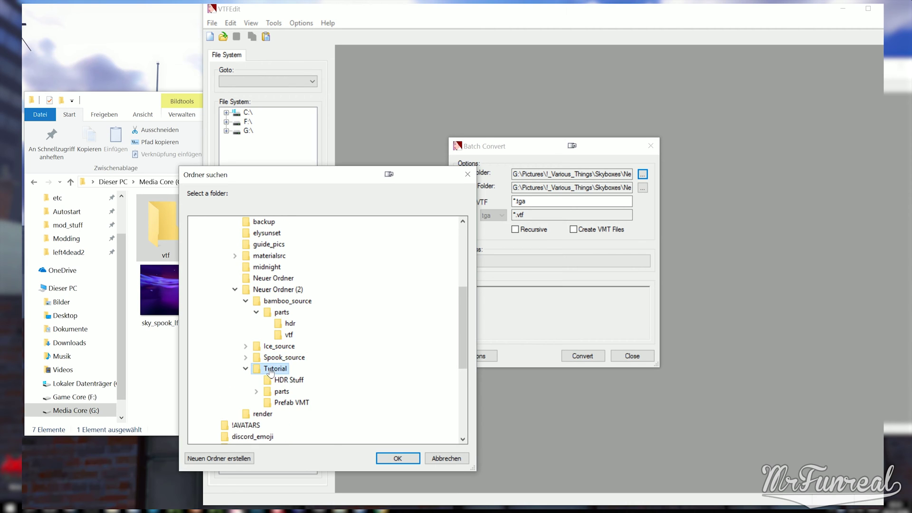
{"action": "left_click", "coordinate": [283, 393]}
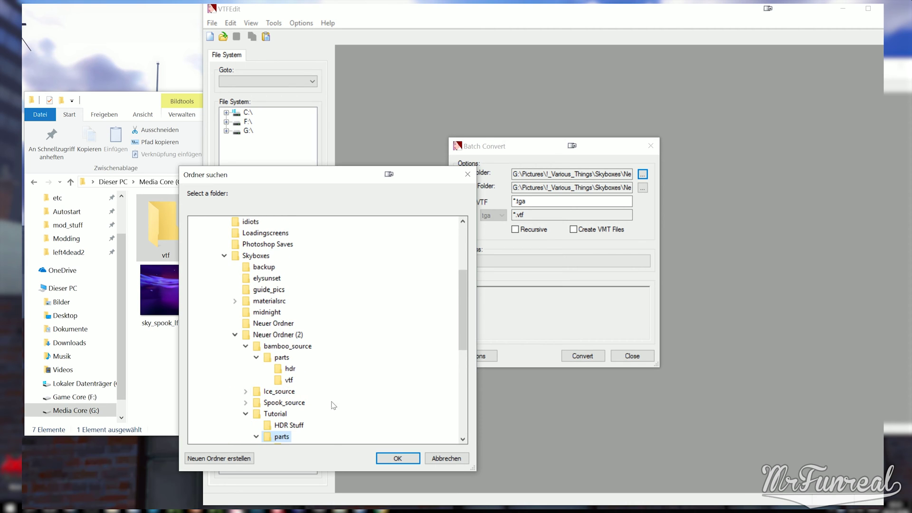
{"action": "left_click", "coordinate": [380, 457]}
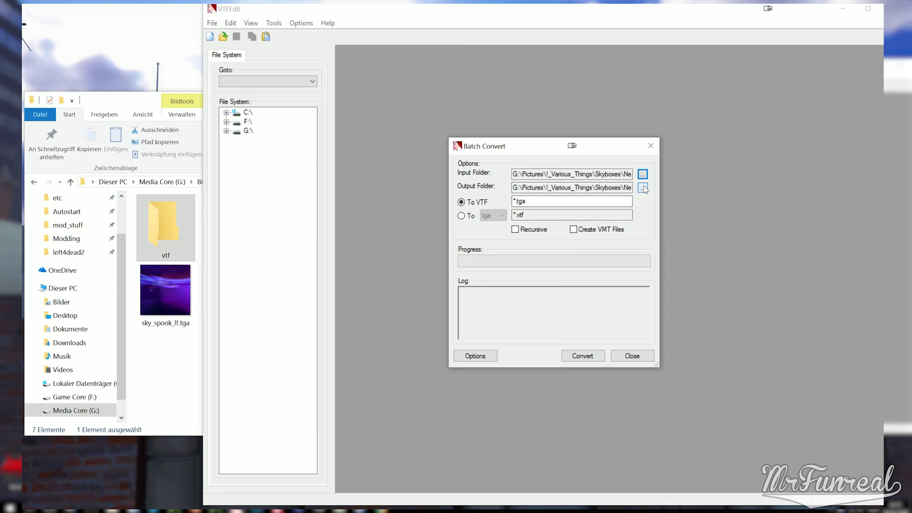
Set the output folder to the vtf subfolder of Tutorial's parts folder and convert the TGA files to VTF
{"action": "left_click", "coordinate": [642, 187]}
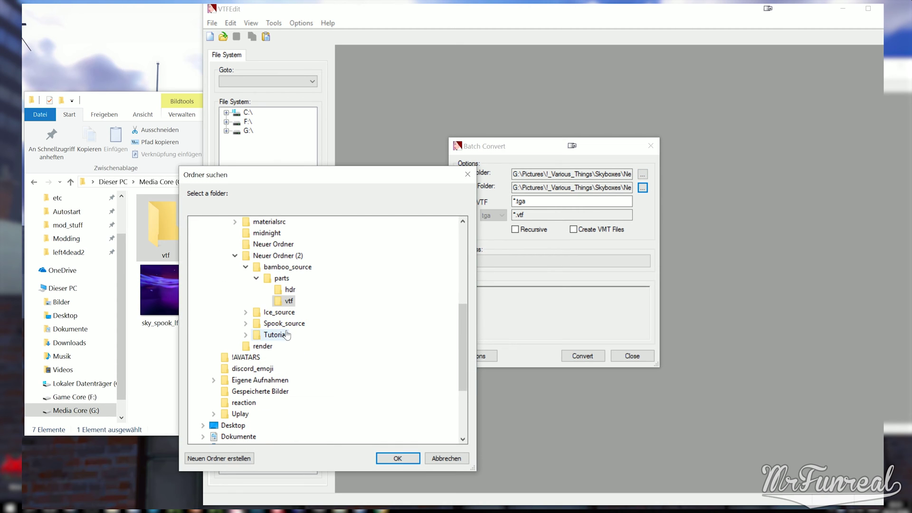
{"action": "left_click", "coordinate": [286, 334]}
{"action": "left_click", "coordinate": [282, 357]}
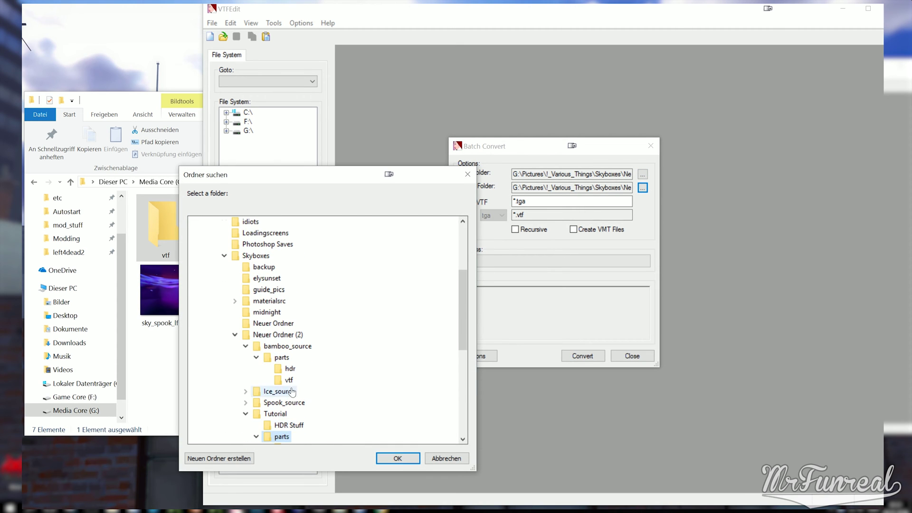
{"action": "scroll", "coordinate": [291, 391], "scroll_direction": "down", "scroll_amount": 1}
{"action": "left_click", "coordinate": [289, 415]}
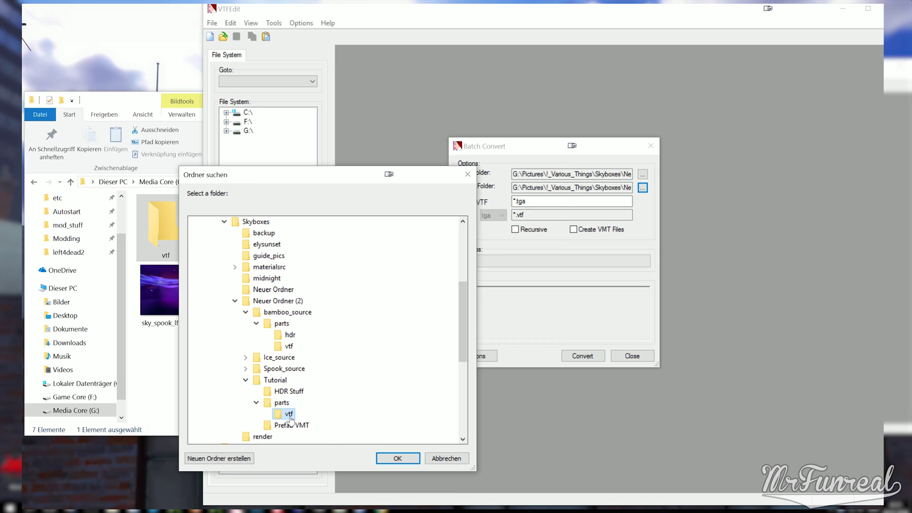
{"action": "left_click", "coordinate": [399, 459]}
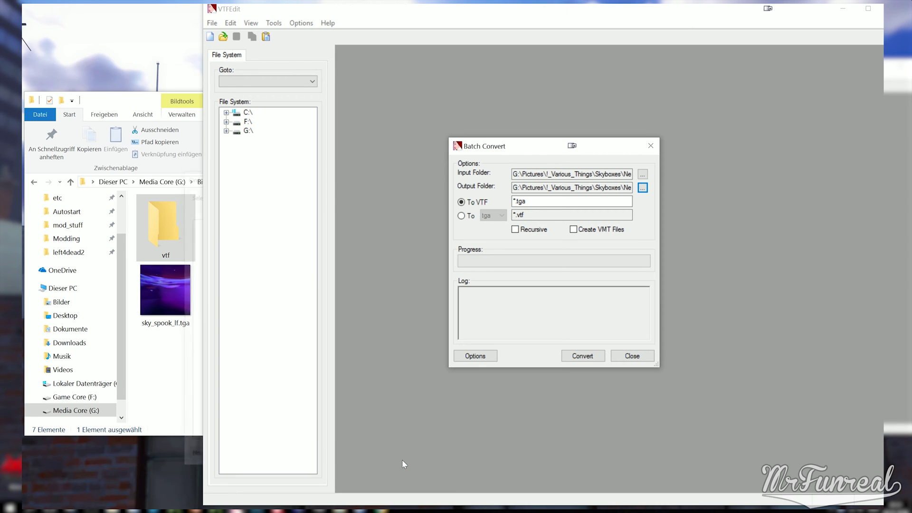
{"action": "left_click", "coordinate": [583, 357]}
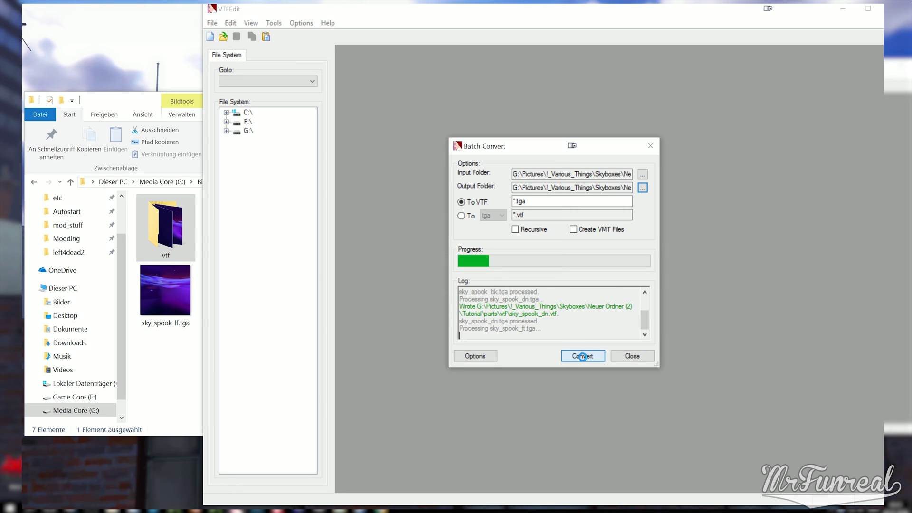
Open the vtf folder in the file manager and close VTFEdit's Batch Convert dialog
{"action": "left_click", "coordinate": [159, 225]}
{"action": "double_click", "coordinate": [159, 225]}
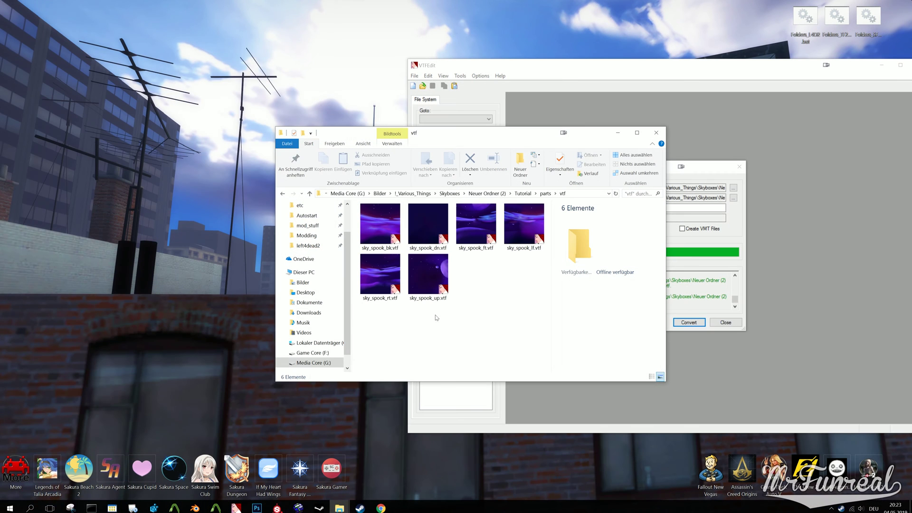
{"action": "left_click", "coordinate": [717, 322]}
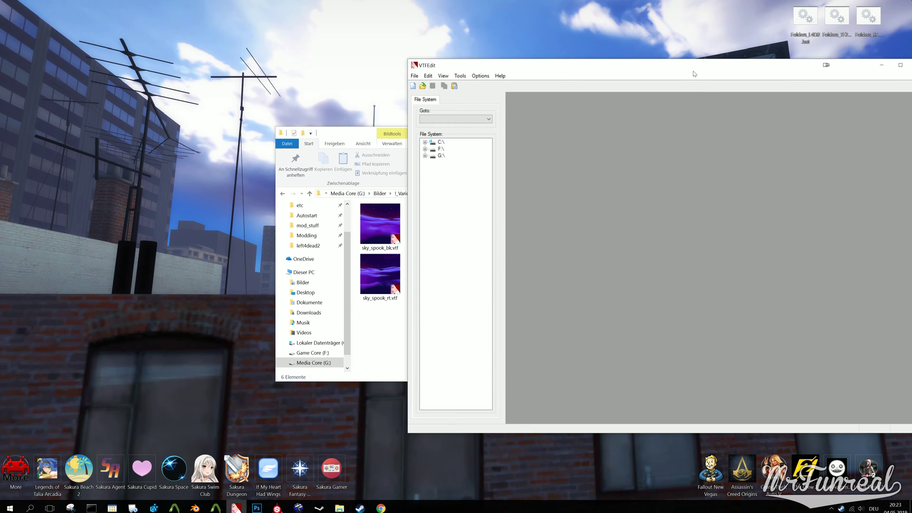
Move the VTFEdit window clear of the file manager and load sky_spook_rt.vtf into it
{"action": "left_click_drag", "start_coordinate": [695, 73], "coordinate": [550, 74]}
{"action": "left_click", "coordinate": [776, 66]}
{"action": "left_click_drag", "start_coordinate": [380, 316], "coordinate": [530, 218]}
{"action": "key", "text": "Return"}
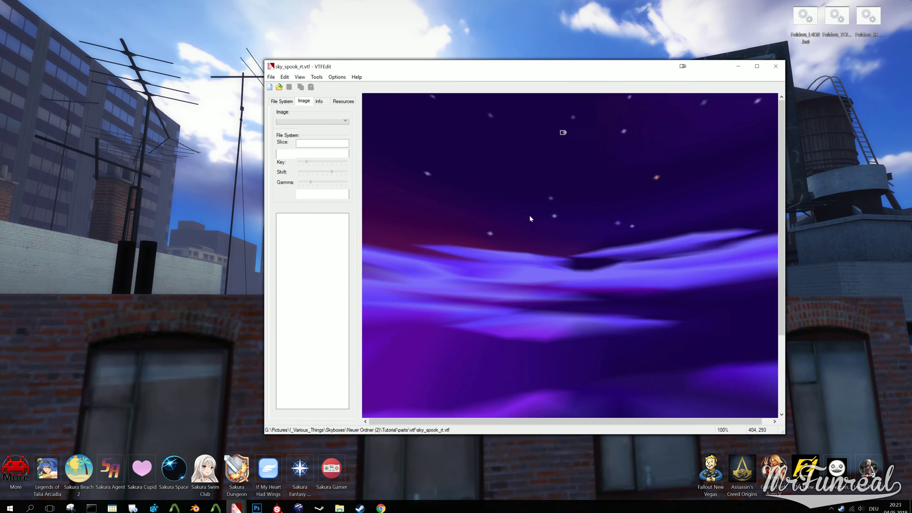
Enable the Clamp S, Clamp T, Anisotropic, Normal Map and No Mipmap flags for sky_spook_rt.vtf, save it and close it
{"action": "left_click", "coordinate": [280, 229]}
{"action": "left_click", "coordinate": [280, 235]}
{"action": "left_click", "coordinate": [280, 242]}
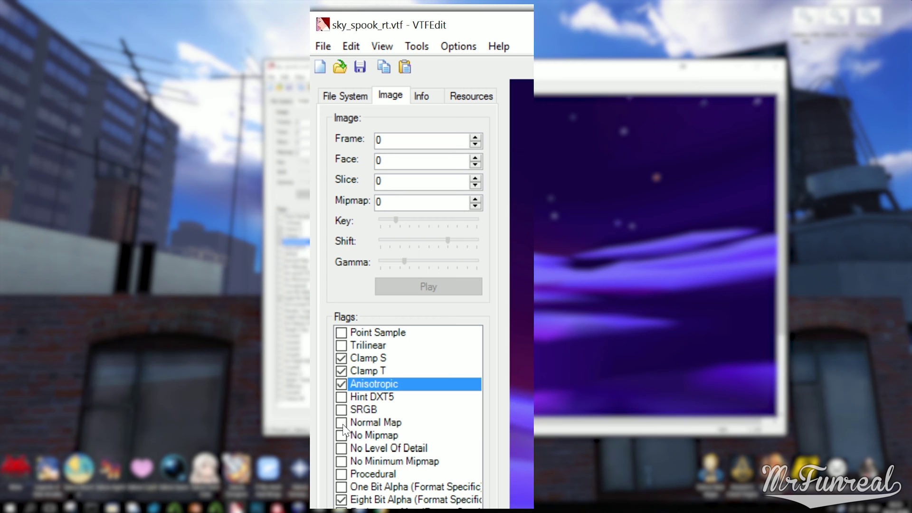
{"action": "left_click", "coordinate": [279, 260]}
{"action": "left_click", "coordinate": [279, 267]}
{"action": "left_click", "coordinate": [360, 67]}
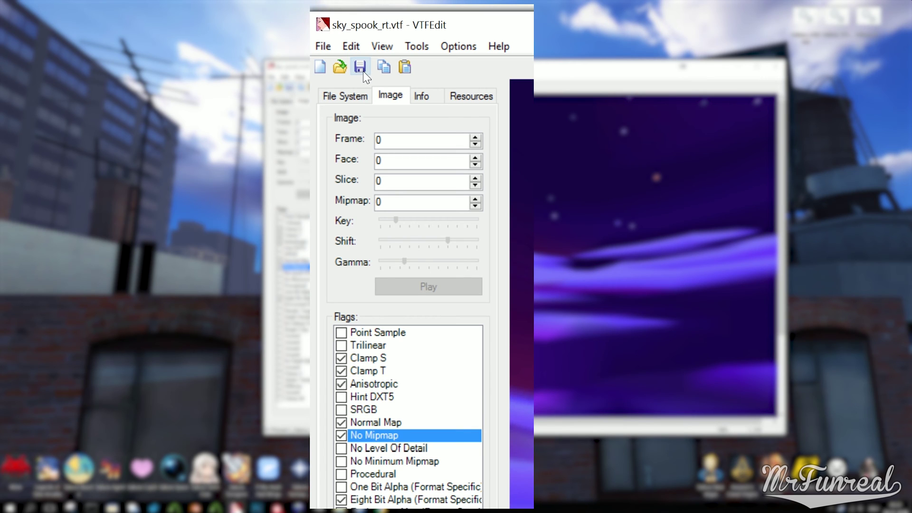
{"action": "left_click", "coordinate": [776, 66]}
Enable Clamp S, Clamp T, Anisotropic, No Mipmap and No Level Of Detail for sky_spook_lf.vtf and close it
{"action": "left_click", "coordinate": [280, 229]}
{"action": "left_click", "coordinate": [279, 235]}
{"action": "left_click", "coordinate": [280, 241]}
{"action": "left_click", "coordinate": [280, 260]}
{"action": "left_click", "coordinate": [280, 267]}
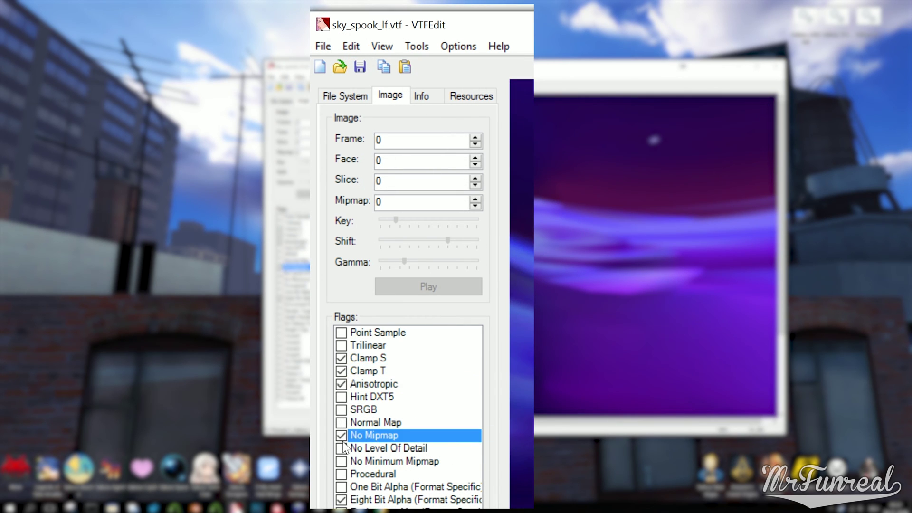
{"action": "left_click", "coordinate": [776, 67]}
Enable Clamp S, Clamp T, Anisotropic, No Mipmap and No Level Of Detail for sky_spook_up.vtf
{"action": "left_click", "coordinate": [280, 229]}
{"action": "left_click", "coordinate": [280, 235]}
{"action": "left_click", "coordinate": [279, 242]}
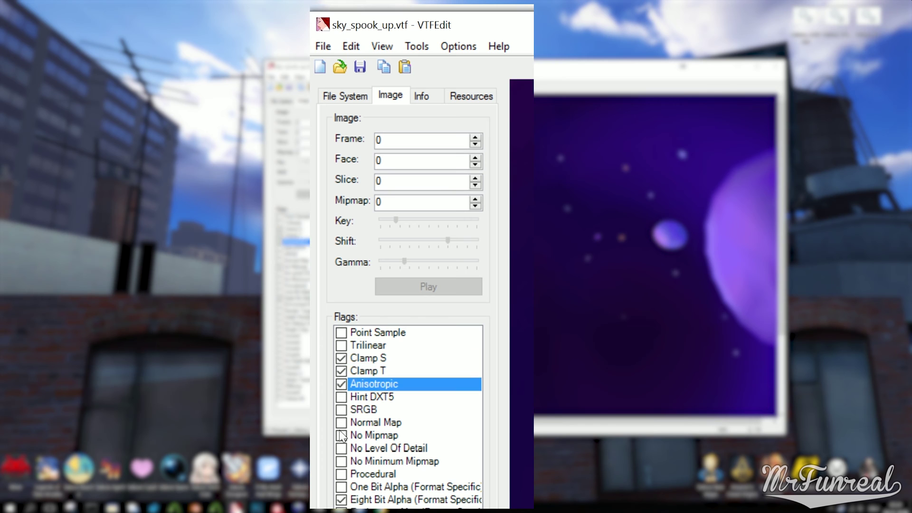
{"action": "left_click", "coordinate": [279, 267]}
{"action": "left_click", "coordinate": [280, 274]}
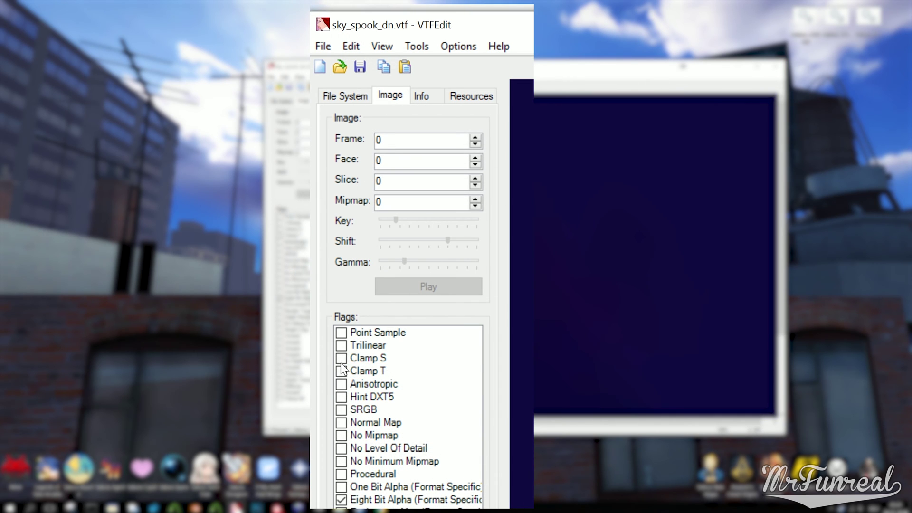
Enable Clamp S, Clamp T, Anisotropic, No Mipmap and No Level Of Detail for sky_spook_dn.vtf and close it
{"action": "left_click", "coordinate": [341, 358]}
{"action": "left_click", "coordinate": [341, 370]}
{"action": "left_click", "coordinate": [341, 383]}
{"action": "left_click", "coordinate": [341, 435]}
{"action": "left_click", "coordinate": [341, 447]}
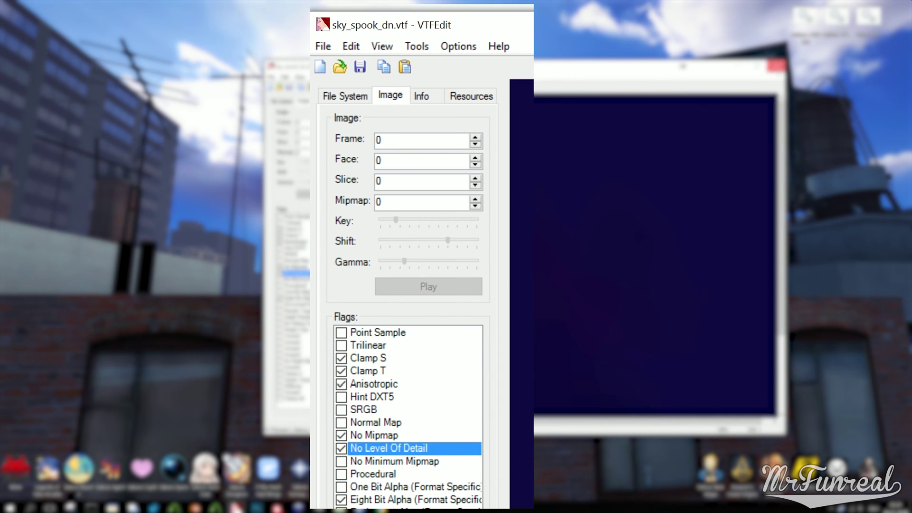
{"action": "left_click", "coordinate": [777, 66]}
Enable Clamp S, Clamp T, Anisotropic, No Mipmap and No Level Of Detail for sky_spook_ft.vtf and close it
{"action": "left_click", "coordinate": [341, 358]}
{"action": "left_click", "coordinate": [341, 370]}
{"action": "left_click", "coordinate": [341, 384]}
{"action": "left_click", "coordinate": [341, 435]}
{"action": "left_click", "coordinate": [341, 448]}
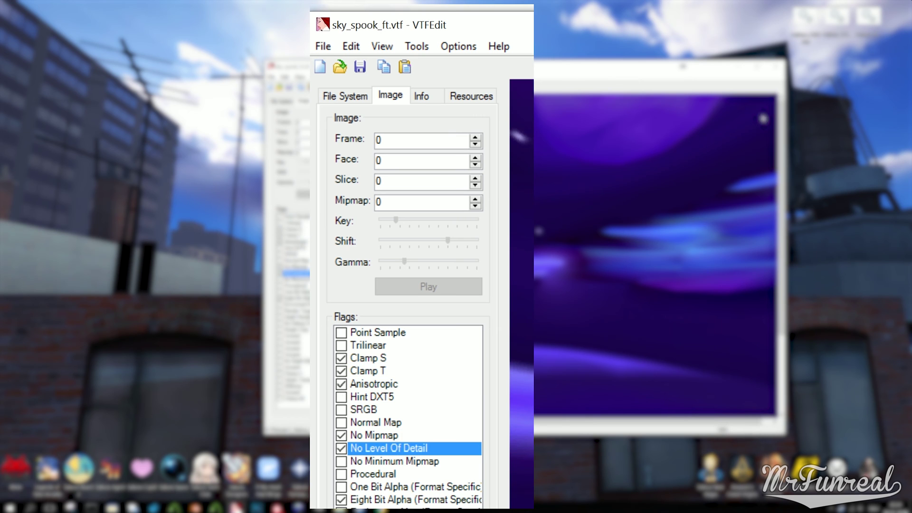
{"action": "key", "text": "alt+F4"}
Enable Clamp S, Clamp T, Anisotropic, No Mipmap and No Level Of Detail for sky_spook_bk.vtf, and close VTFEdit after rechecking sky_spook_dn.vtf
{"action": "left_click", "coordinate": [341, 357]}
{"action": "left_click", "coordinate": [341, 370]}
{"action": "left_click", "coordinate": [341, 383]}
{"action": "left_click", "coordinate": [341, 435]}
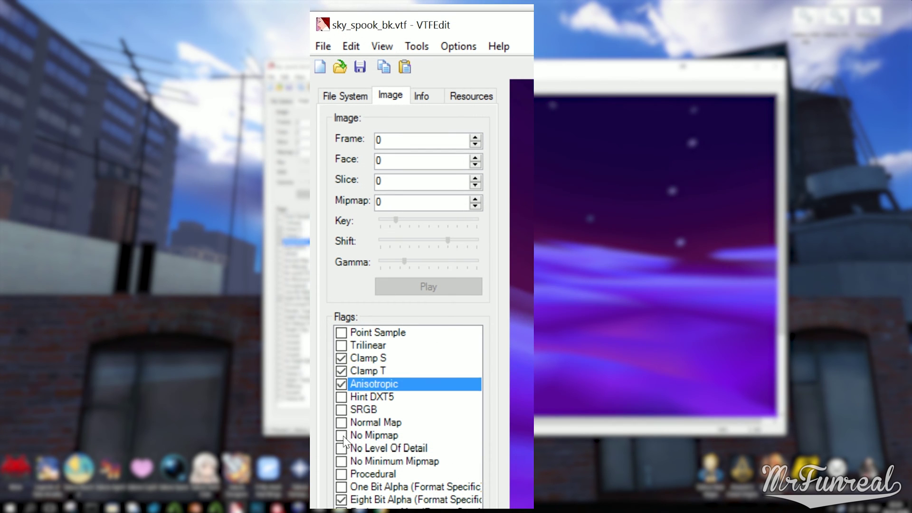
{"action": "left_click", "coordinate": [341, 448]}
{"action": "key", "text": "alt+F4"}
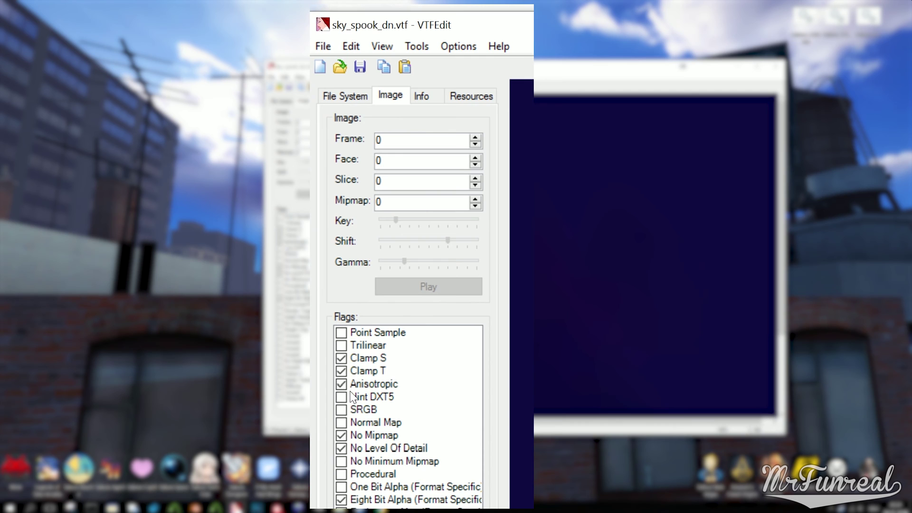
{"action": "key", "text": "alt+F4"}
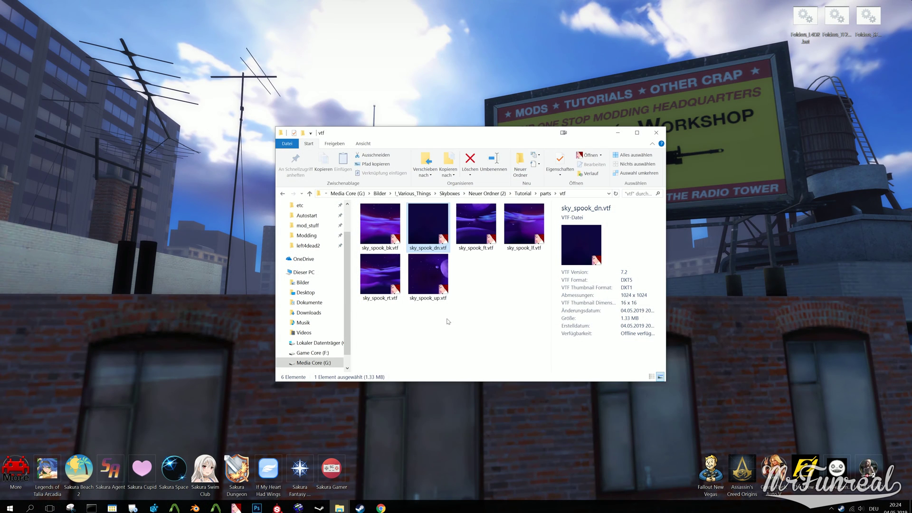
{"action": "left_click", "coordinate": [483, 303]}
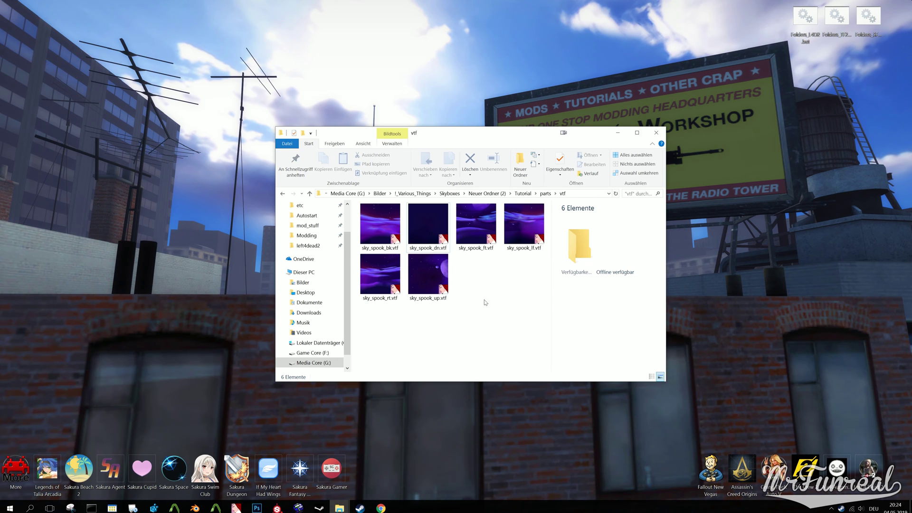
Go back up to the Tutorial folder and launch HDR Shop
{"action": "key", "text": "BackSpace"}
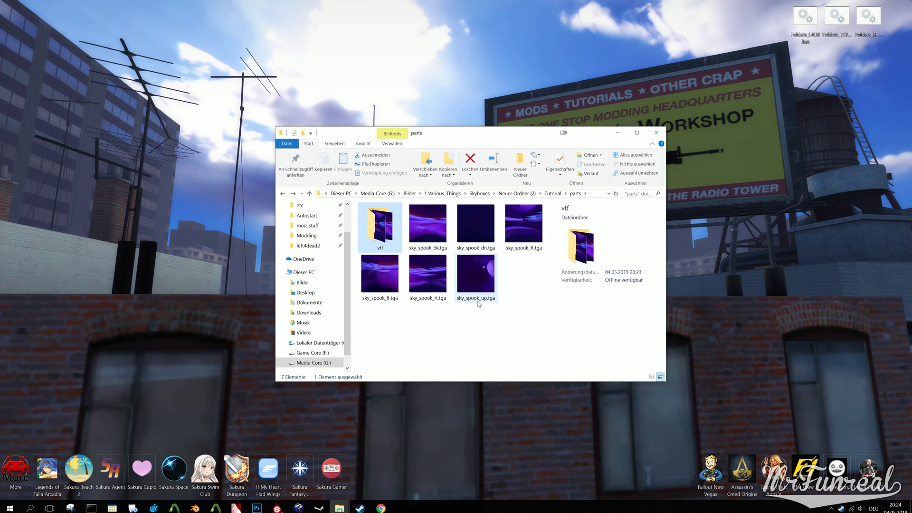
{"action": "key", "text": "BackSpace"}
{"action": "double_click", "coordinate": [531, 236]}
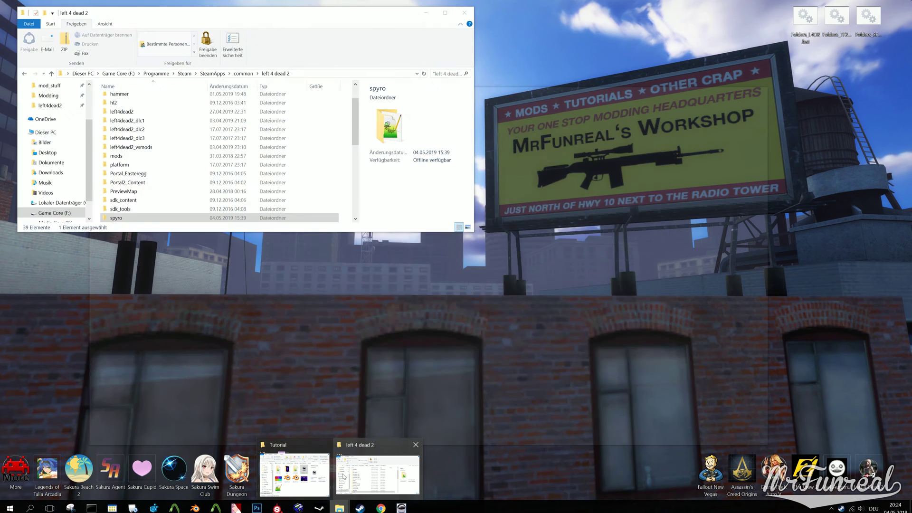
Open the parts folder from the Tutorial folder and load all six sky_spook TGA files into HDR Shop
{"action": "left_click", "coordinate": [307, 477]}
{"action": "double_click", "coordinate": [428, 226]}
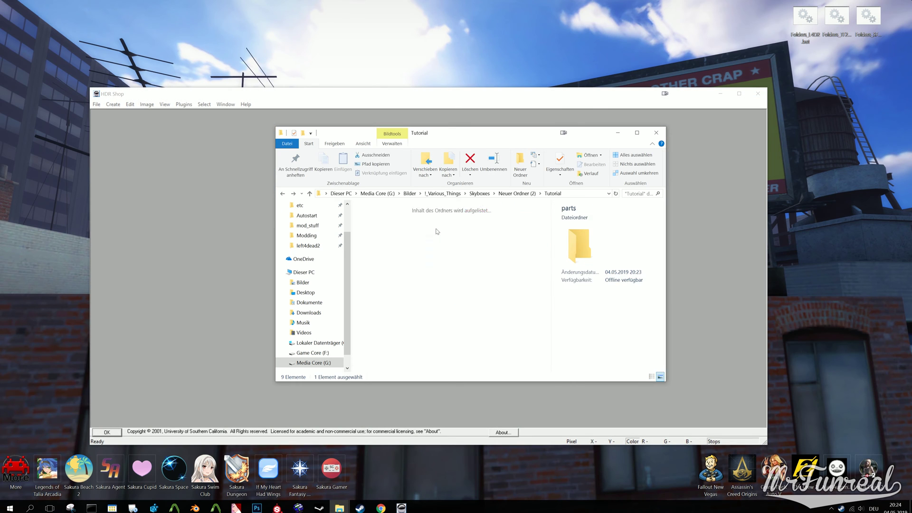
{"action": "left_click", "coordinate": [428, 224]}
{"action": "left_click", "coordinate": [471, 291], "text": "shift"}
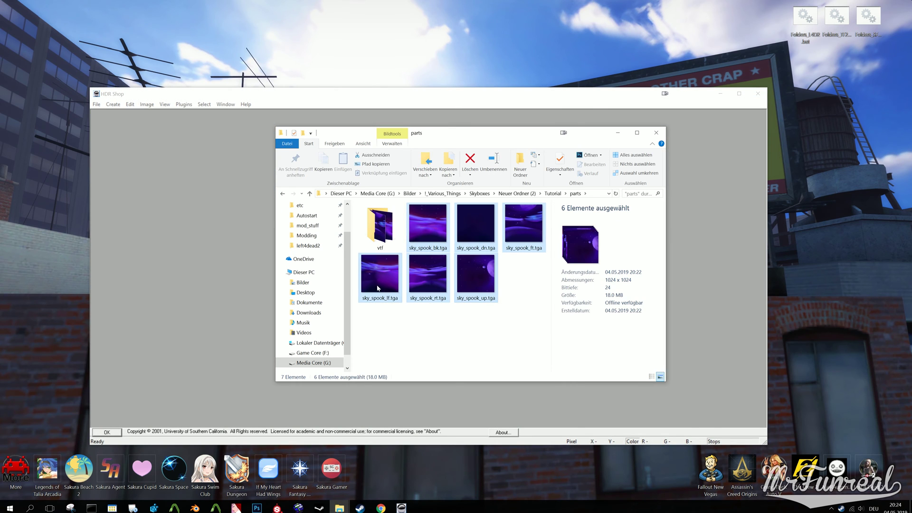
{"action": "left_click_drag", "start_coordinate": [379, 287], "coordinate": [249, 269]}
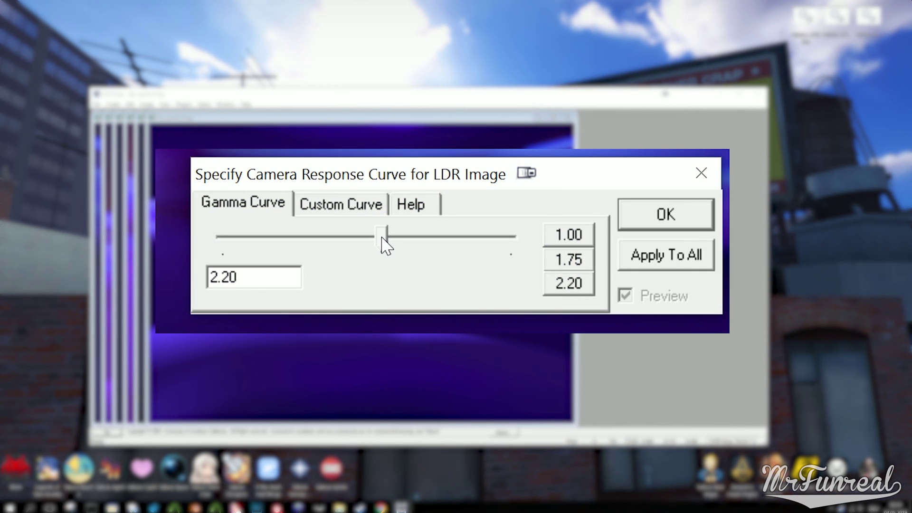
Set the camera response gamma curve to about 2.08 and apply it to all loaded images
{"action": "left_click_drag", "start_coordinate": [381, 237], "coordinate": [373, 237]}
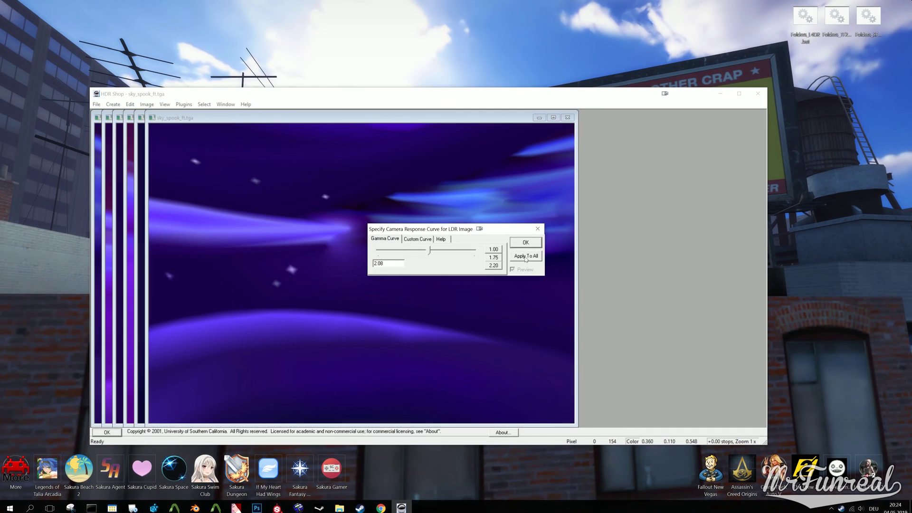
{"action": "left_click", "coordinate": [666, 260]}
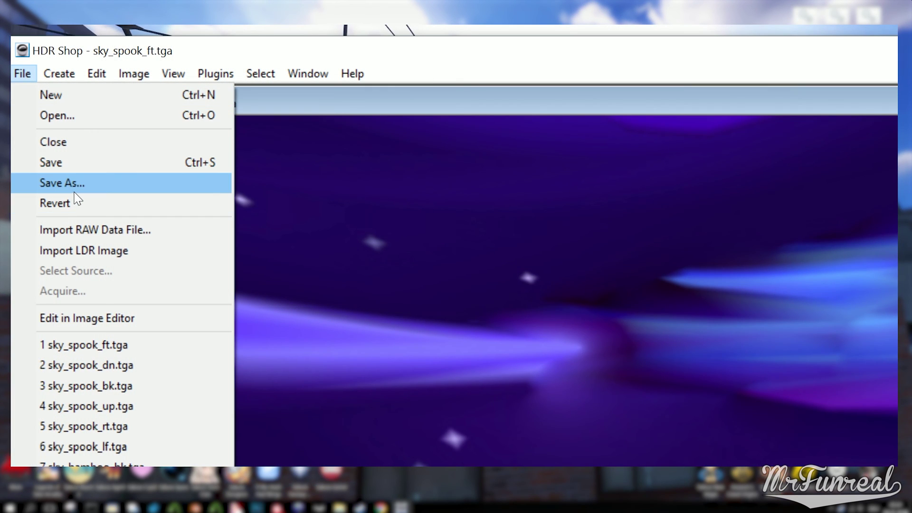
Save sky_spook_ft as a Portable Floatmap (PFM) in the Tutorial folder's HDR Stuff subfolder and close the image
{"action": "left_click", "coordinate": [72, 188]}
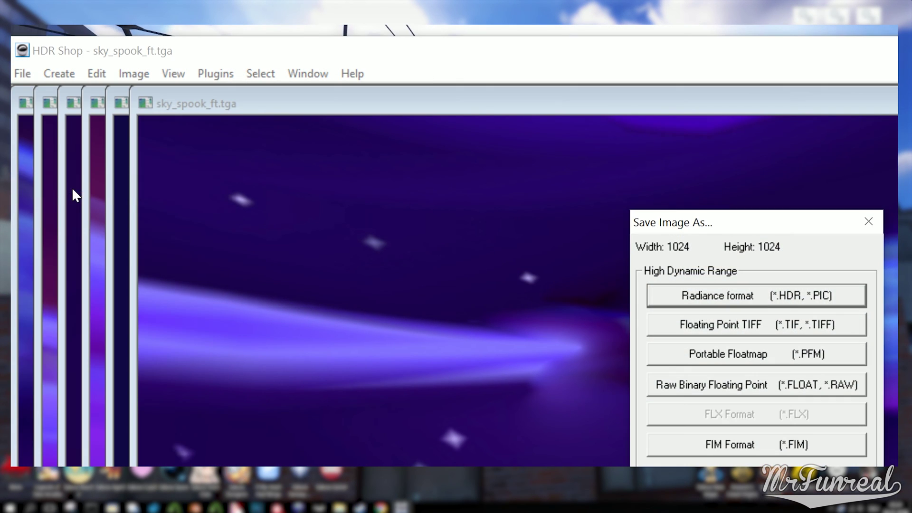
{"action": "left_click", "coordinate": [745, 359]}
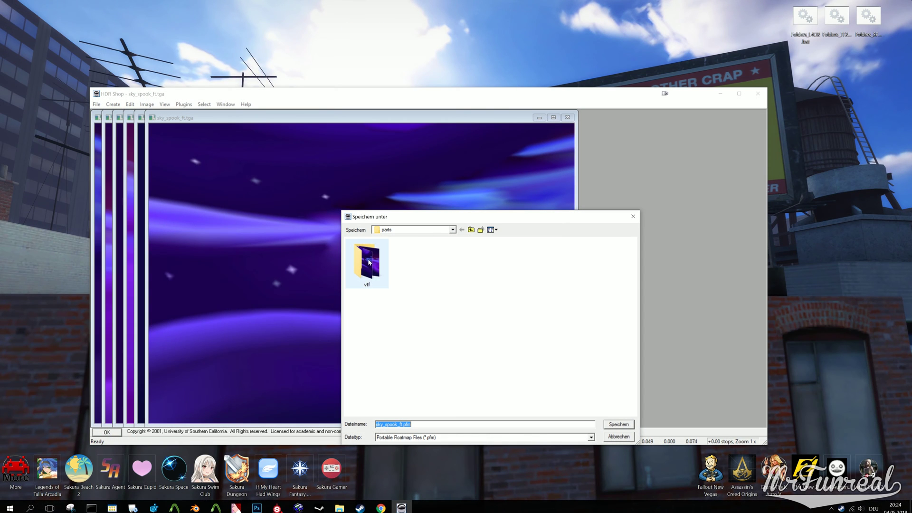
{"action": "left_click", "coordinate": [471, 229]}
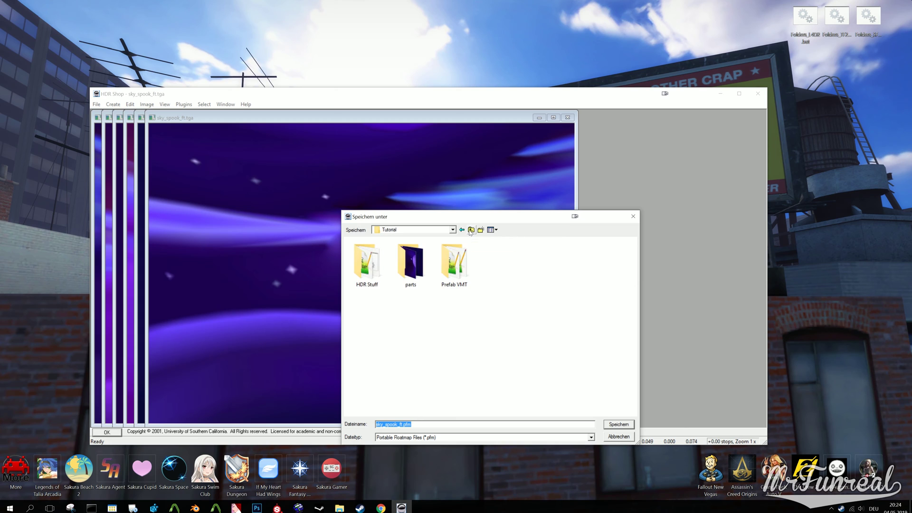
{"action": "double_click", "coordinate": [362, 271]}
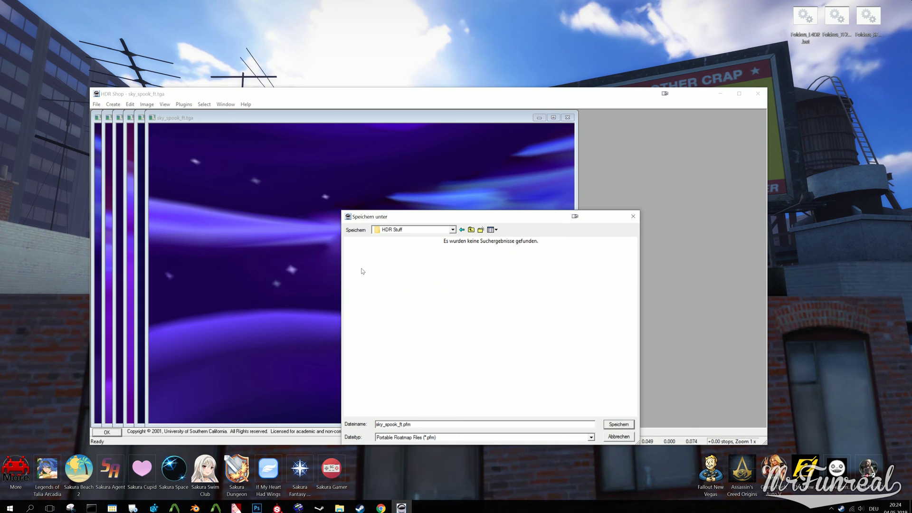
{"action": "left_click", "coordinate": [616, 425]}
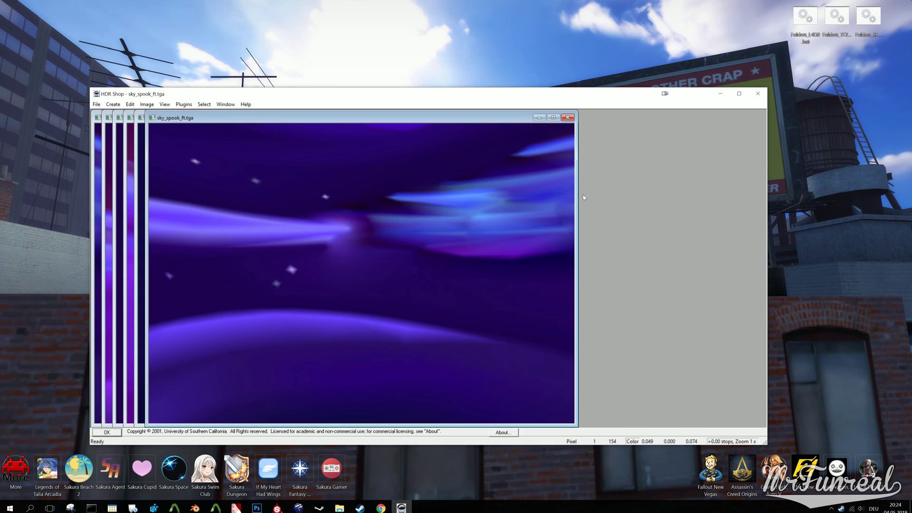
{"action": "left_click", "coordinate": [569, 119]}
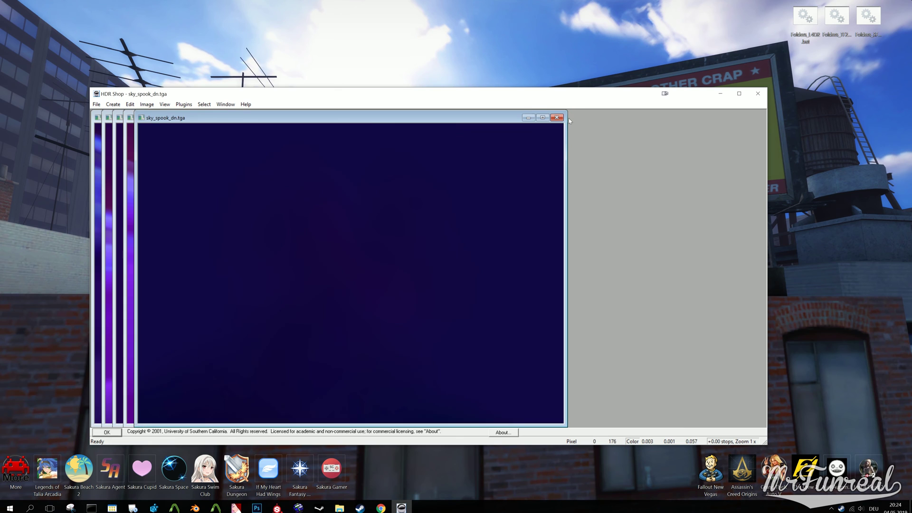
Save sky_spook_dn as a Portable Floatmap (PFM) in HDR Stuff and close the image
{"action": "left_click", "coordinate": [96, 104]}
{"action": "left_click", "coordinate": [114, 152]}
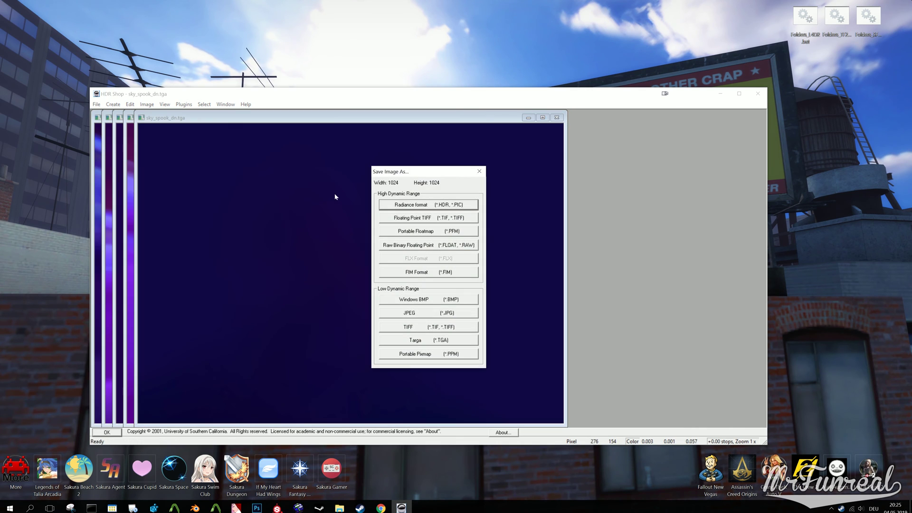
{"action": "left_click", "coordinate": [421, 231]}
{"action": "left_click", "coordinate": [616, 425]}
{"action": "left_click", "coordinate": [556, 117]}
Save sky_spook_bk as a Portable Floatmap (PFM) in HDR Stuff and close the image
{"action": "left_click", "coordinate": [97, 104]}
{"action": "left_click", "coordinate": [114, 153]}
{"action": "left_click", "coordinate": [421, 231]}
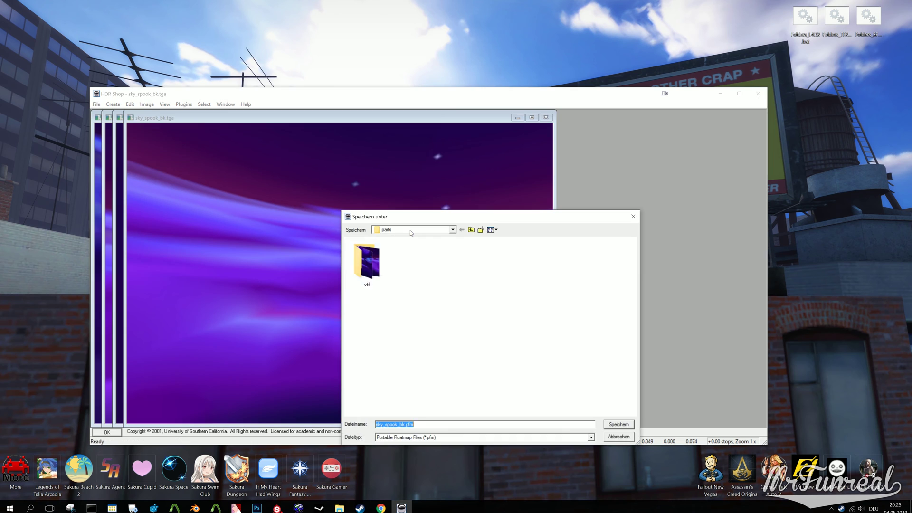
{"action": "left_click", "coordinate": [616, 425]}
{"action": "left_click", "coordinate": [545, 117]}
Save sky_spook_up as a Portable Floatmap (PFM) in HDR Stuff and close the image
{"action": "left_click", "coordinate": [97, 104]}
{"action": "left_click", "coordinate": [114, 152]}
{"action": "left_click", "coordinate": [420, 231]}
{"action": "left_click", "coordinate": [616, 425]}
{"action": "left_click", "coordinate": [536, 118]}
Save sky_spook_rt as a Portable Floatmap (PFM) in HDR Stuff and close the image
{"action": "left_click", "coordinate": [114, 152]}
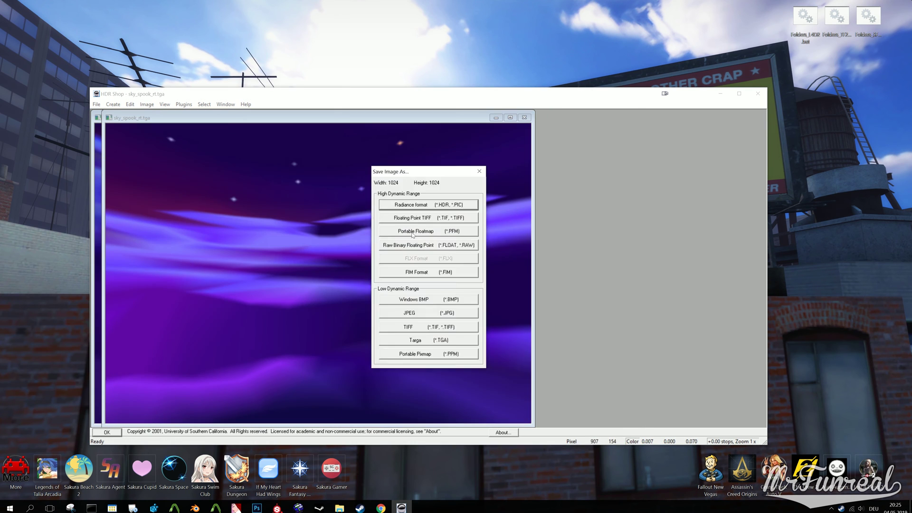
{"action": "left_click", "coordinate": [420, 231]}
{"action": "left_click", "coordinate": [618, 424]}
{"action": "left_click", "coordinate": [524, 117]}
Save the last remaining face, sky_spook_lf, as a Portable Floatmap (PFM) in HDR Stuff
{"action": "left_click", "coordinate": [97, 104]}
{"action": "left_click", "coordinate": [114, 153]}
{"action": "left_click", "coordinate": [420, 230]}
{"action": "left_click", "coordinate": [619, 424]}
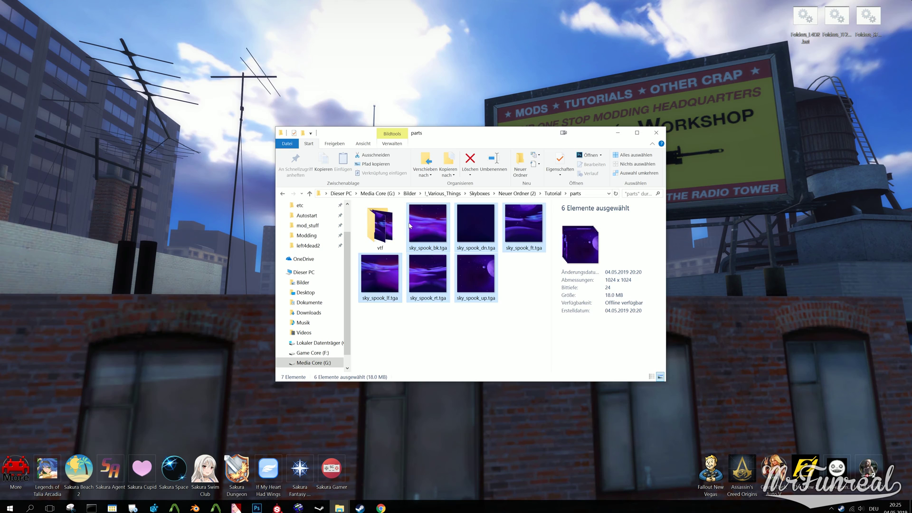
Go from the parts folder to the HDR Stuff folder inside Tutorial and launch ReNamer
{"action": "key", "text": "BackSpace"}
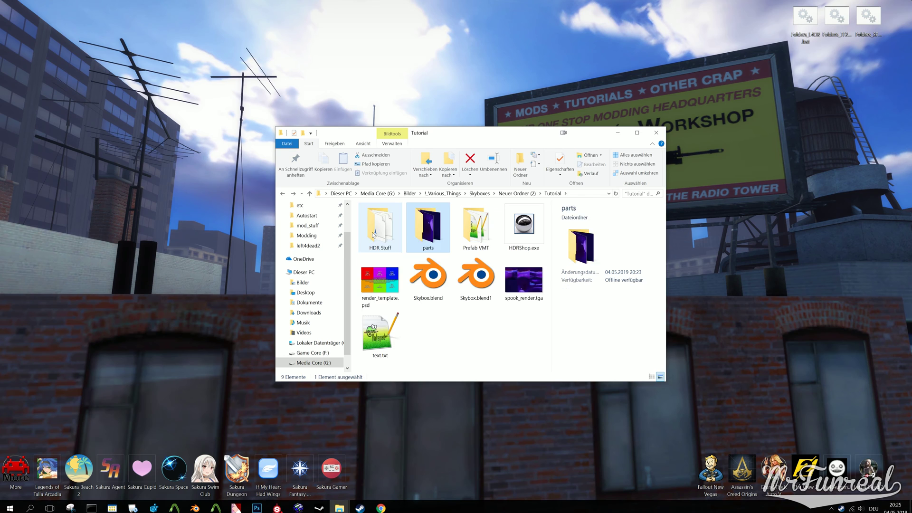
{"action": "double_click", "coordinate": [373, 235]}
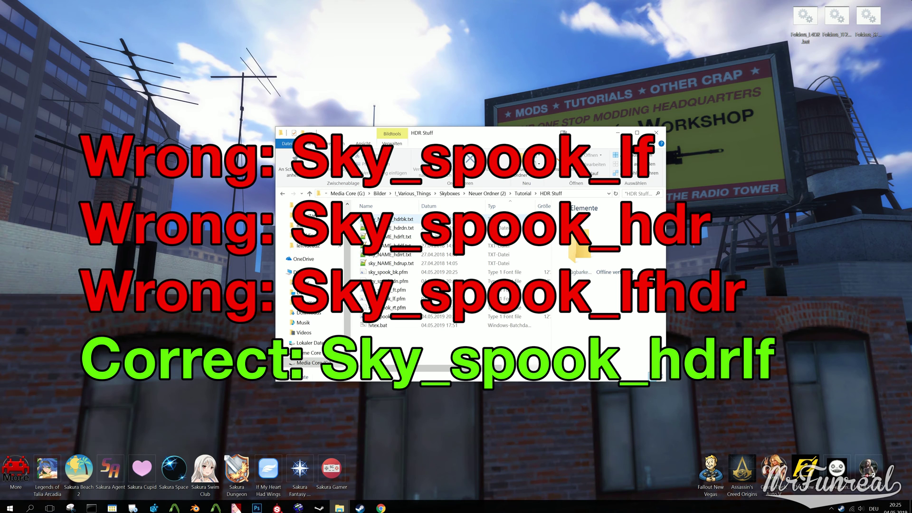
{"action": "left_click", "coordinate": [15, 504]}
{"action": "left_click", "coordinate": [233, 406]}
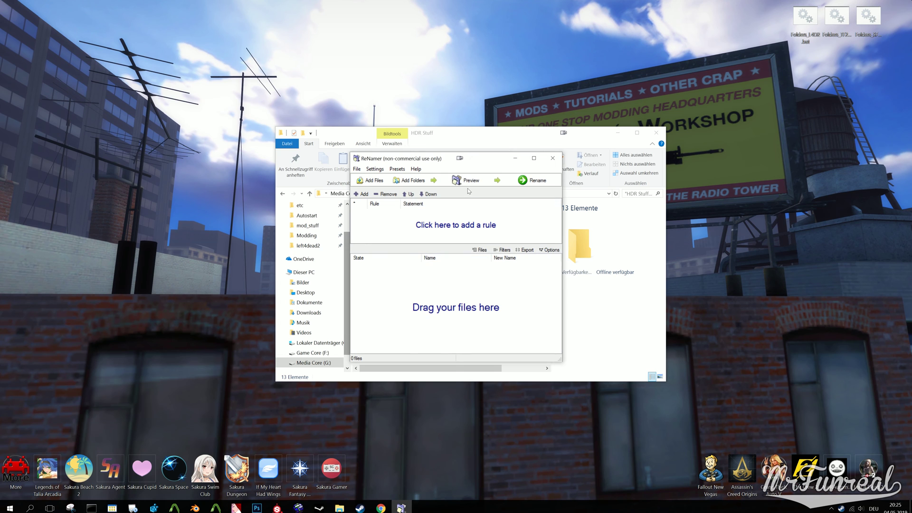
Load the six sky_NAME_hdr text files from the HDR Stuff folder into ReNamer
{"action": "left_click_drag", "start_coordinate": [441, 162], "coordinate": [658, 155]}
{"action": "left_click", "coordinate": [390, 263]}
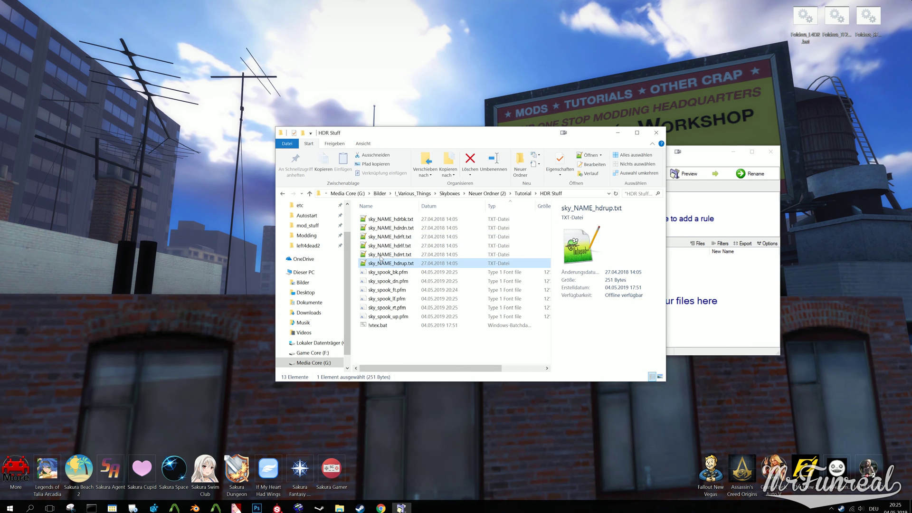
{"action": "left_click", "coordinate": [392, 219], "text": "shift"}
{"action": "left_click_drag", "start_coordinate": [382, 237], "coordinate": [721, 301]}
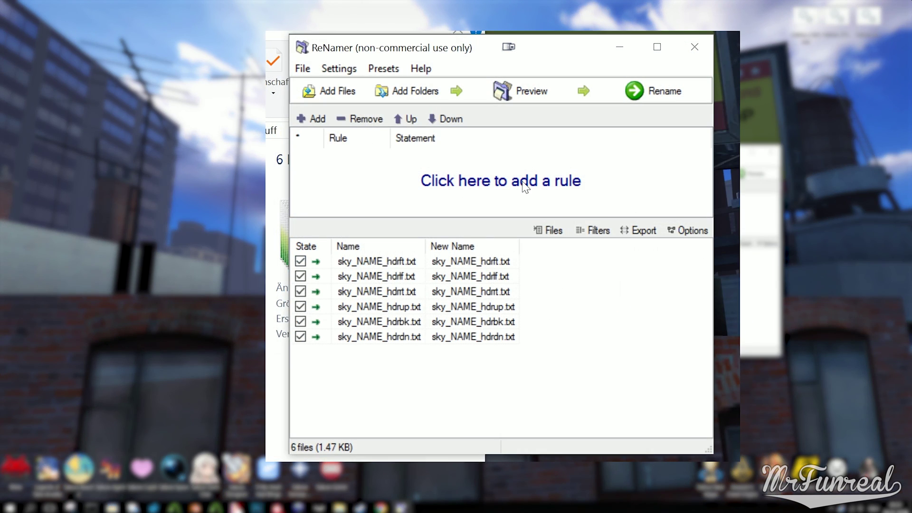
Add a Replace rule that changes "name" to "spook" and rename the six loaded text files with it
{"action": "left_click", "coordinate": [525, 185]}
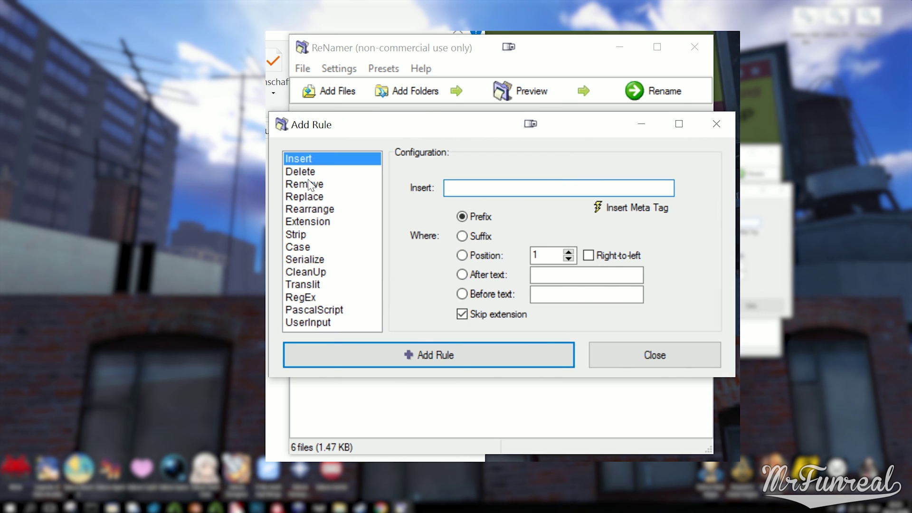
{"action": "left_click", "coordinate": [310, 197]}
{"action": "type", "text": "na"}
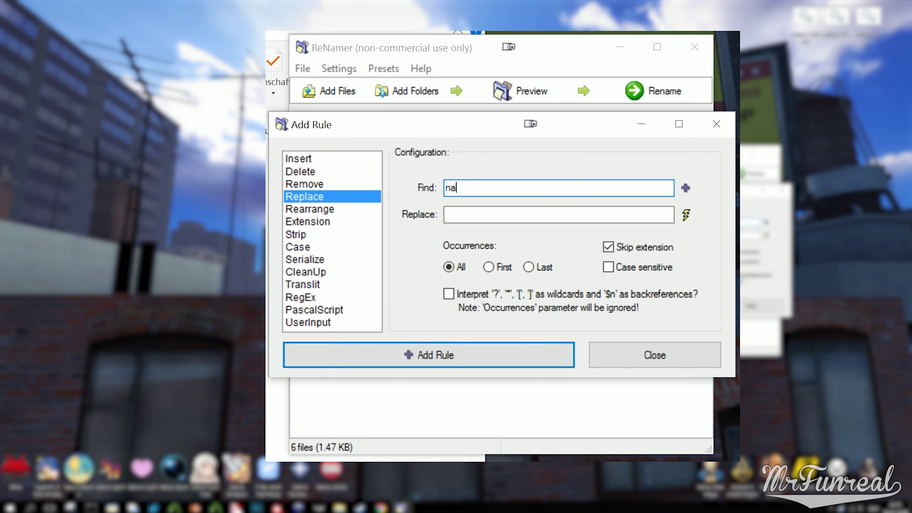
{"action": "type", "text": "me"}
{"action": "key", "text": "Tab"}
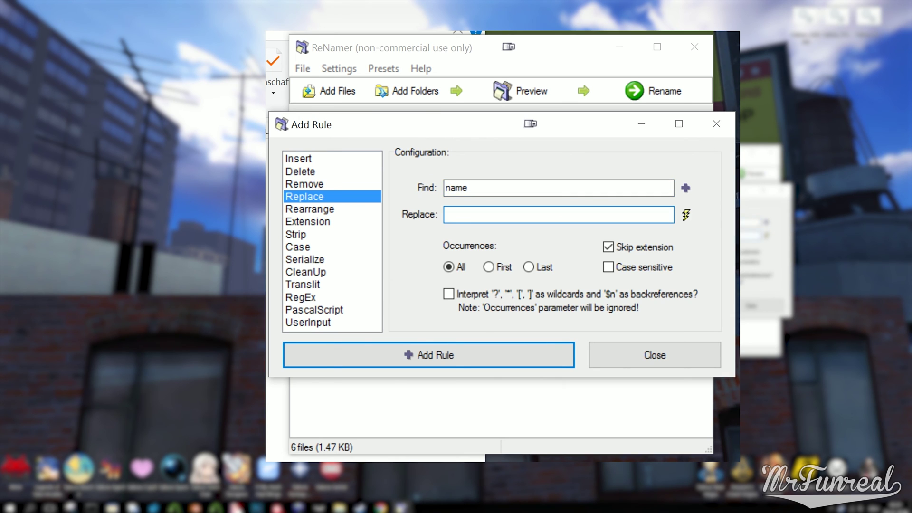
{"action": "type", "text": "spook"}
{"action": "left_click", "coordinate": [409, 353]}
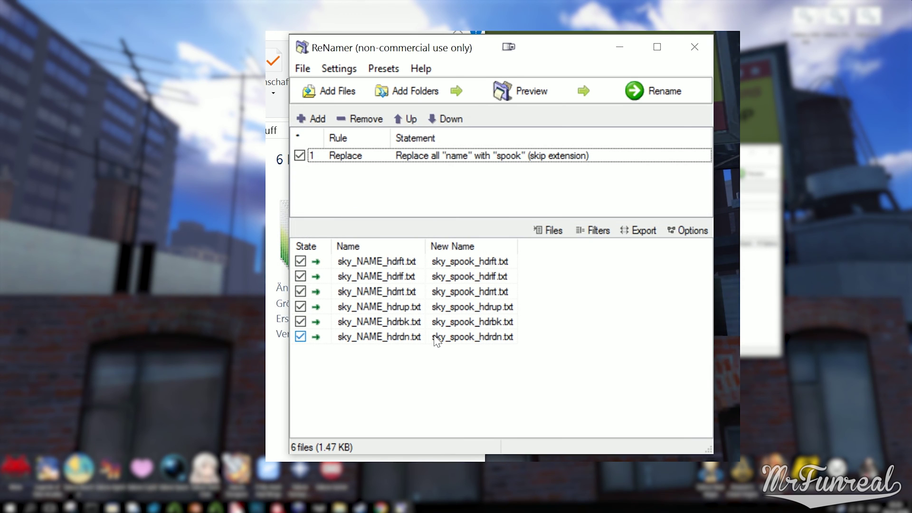
{"action": "left_click", "coordinate": [635, 98]}
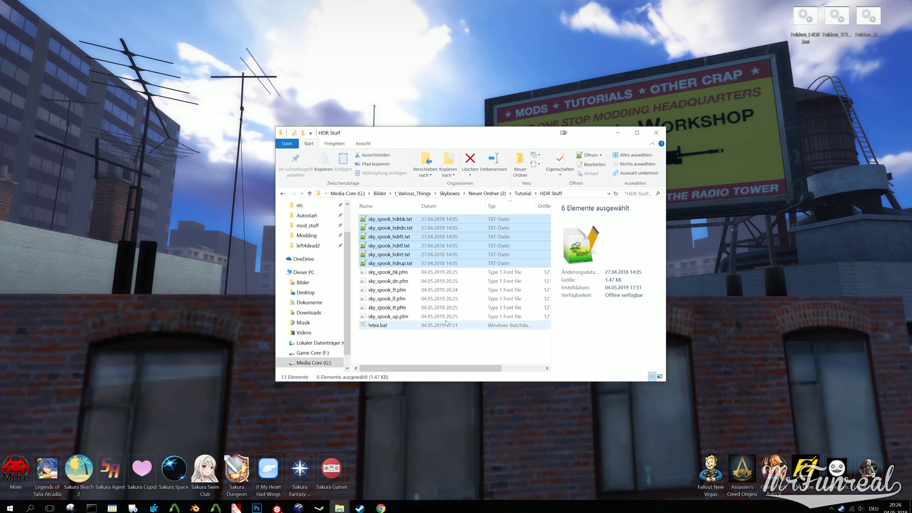
Open !vtex.bat for editing and set Skybox_name to sky_spook
{"action": "left_click", "coordinate": [376, 325]}
{"action": "right_click", "coordinate": [380, 326]}
{"action": "left_click", "coordinate": [408, 212]}
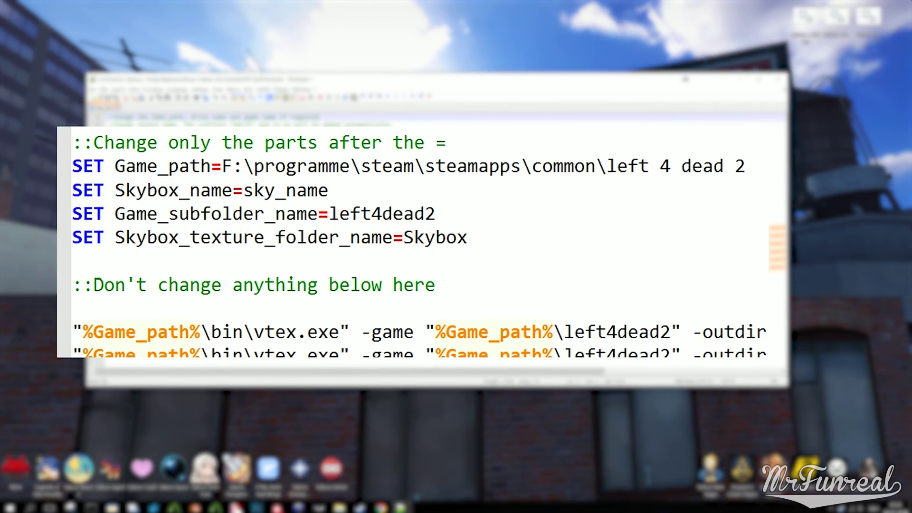
{"action": "left_click_drag", "start_coordinate": [243, 190], "coordinate": [328, 190]}
{"action": "type", "text": "sky_spook"}
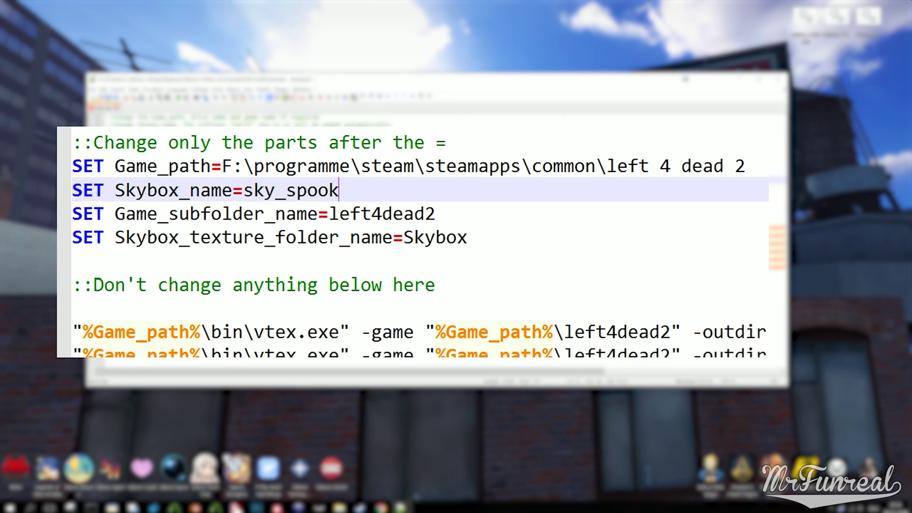
Set Game_subfolder_name in the batch script to Spyro
{"action": "double_click", "coordinate": [383, 214]}
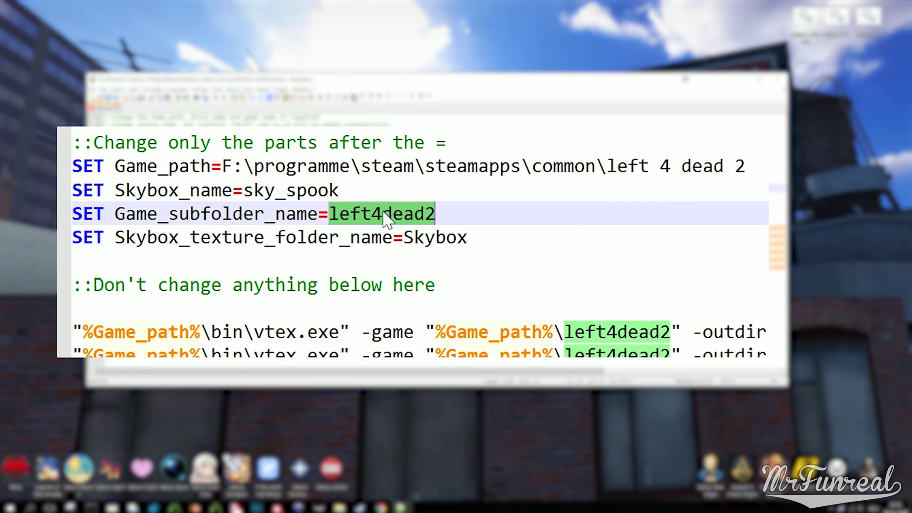
{"action": "type", "text": "Spyro"}
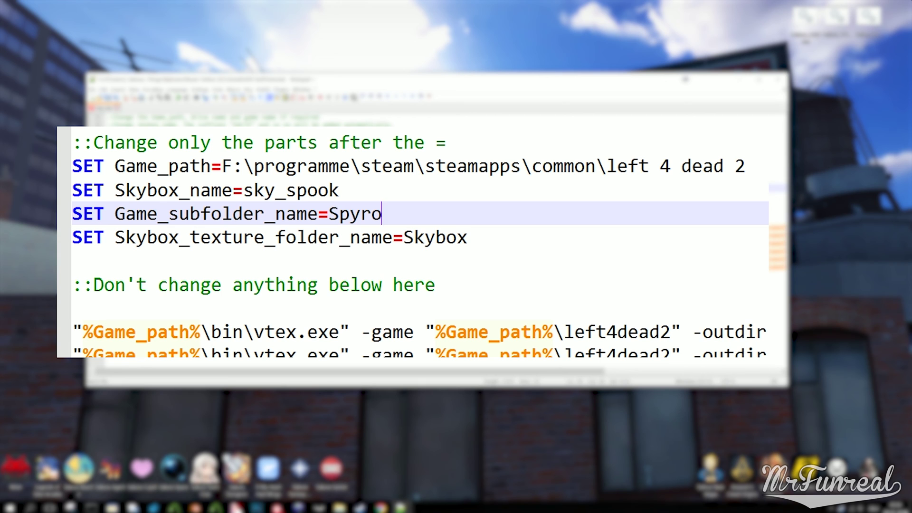
{"action": "left_click", "coordinate": [467, 237]}
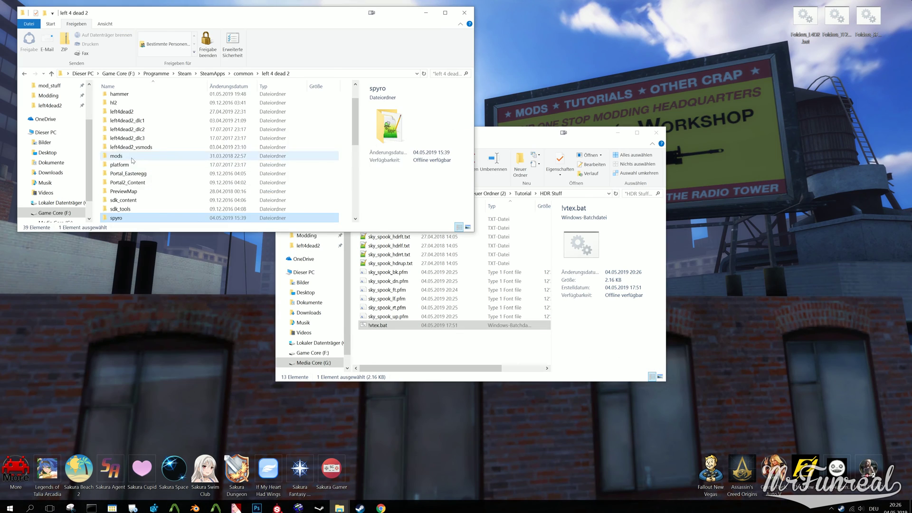
Open the materials\skybox folder inside the game's spyro folder and return to the HDR Stuff window
{"action": "double_click", "coordinate": [115, 217]}
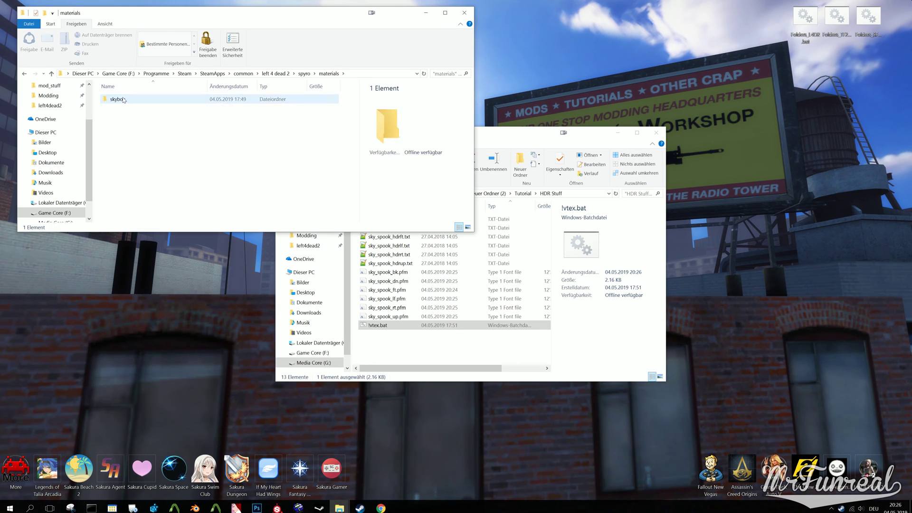
{"action": "double_click", "coordinate": [119, 93]}
{"action": "double_click", "coordinate": [119, 103]}
{"action": "key", "text": "alt+Tab"}
{"action": "key", "text": "Return"}
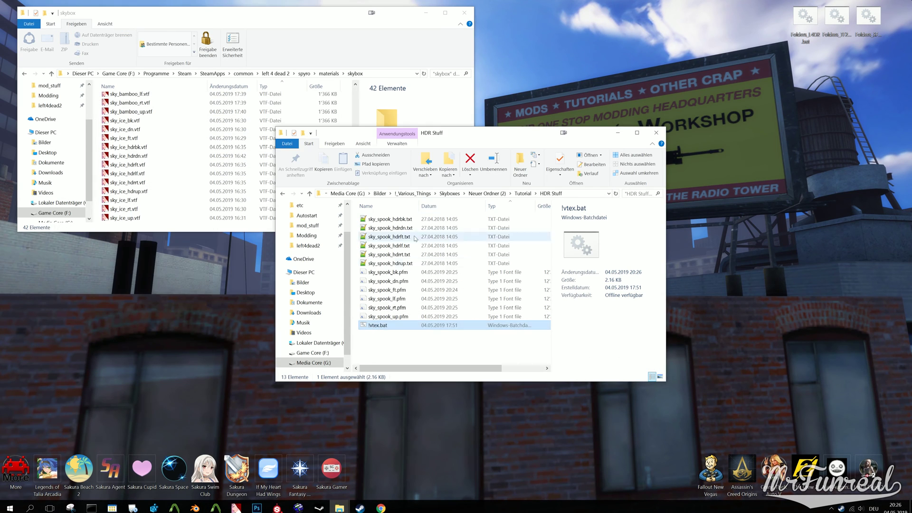
Rename the six sky_spook PFM files in ReNamer with a Replace rule changing "spook_" to "spook_hdr"
{"action": "left_click", "coordinate": [387, 272]}
{"action": "left_click", "coordinate": [387, 316], "text": "shift"}
{"action": "left_click_drag", "start_coordinate": [387, 317], "coordinate": [713, 313]}
{"action": "left_click", "coordinate": [688, 227]}
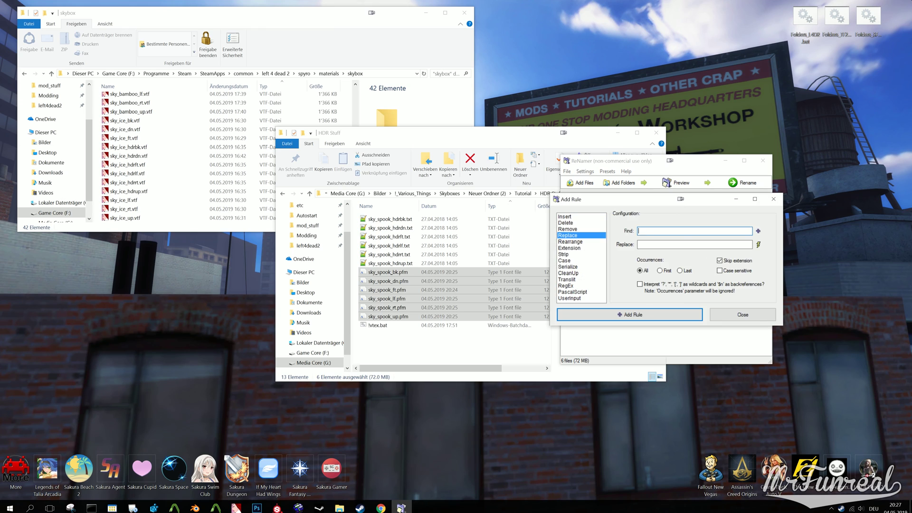
{"action": "key", "text": "Tab"}
{"action": "type", "text": "spook_hdr"}
{"action": "key", "text": "Return"}
{"action": "left_click", "coordinate": [742, 183]}
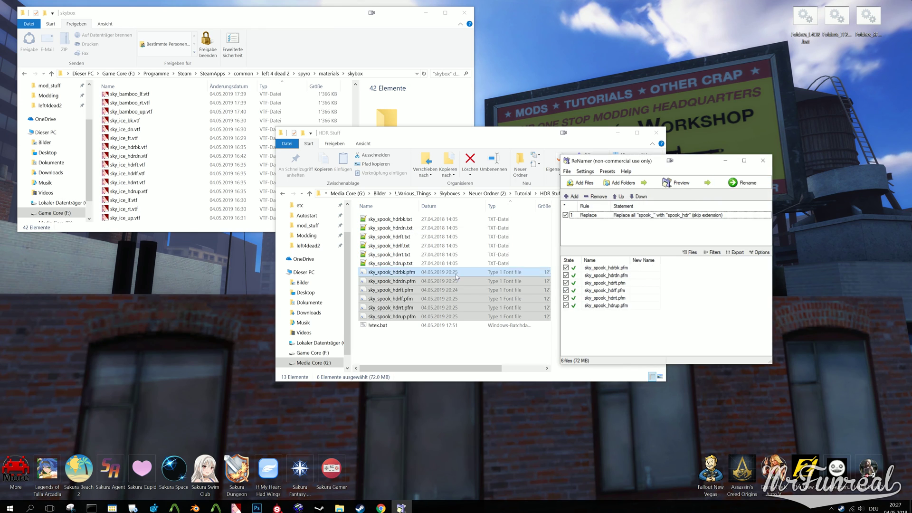
Run !vtex.bat to compile the HDR PFM files into VTF textures and close the console
{"action": "left_click", "coordinate": [435, 368]}
{"action": "double_click", "coordinate": [376, 327]}
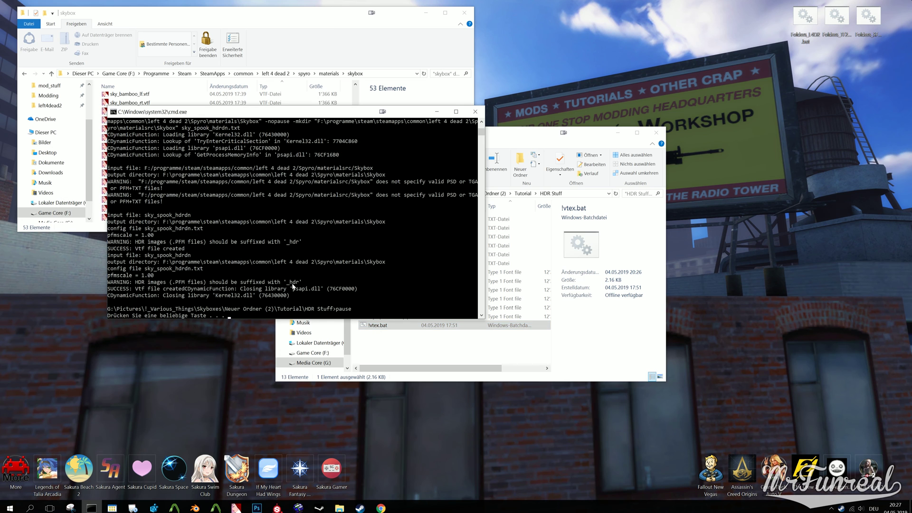
{"action": "left_click", "coordinate": [477, 114]}
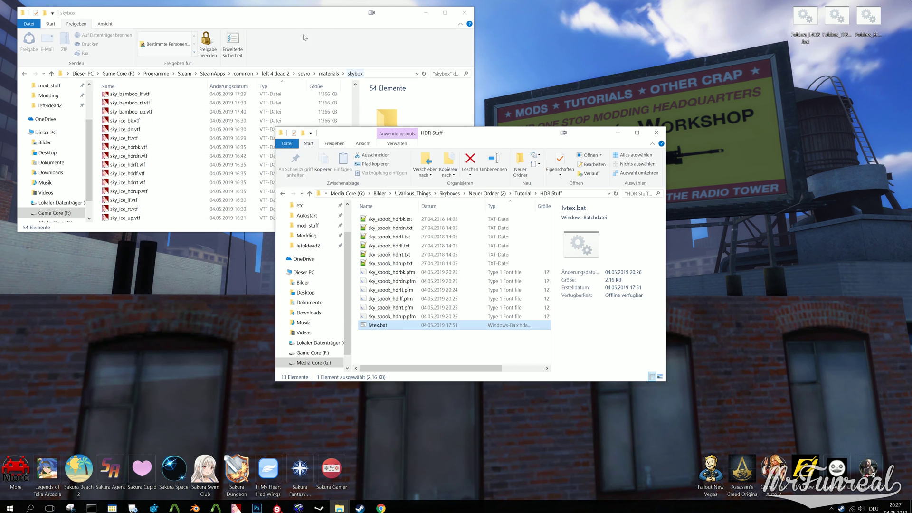
Delete the sky_spook_hdr .pwl.vtf files from the spyro skybox folder
{"action": "left_click", "coordinate": [380, 118]}
{"action": "scroll", "coordinate": [157, 157], "scroll_direction": "down", "scroll_amount": 2}
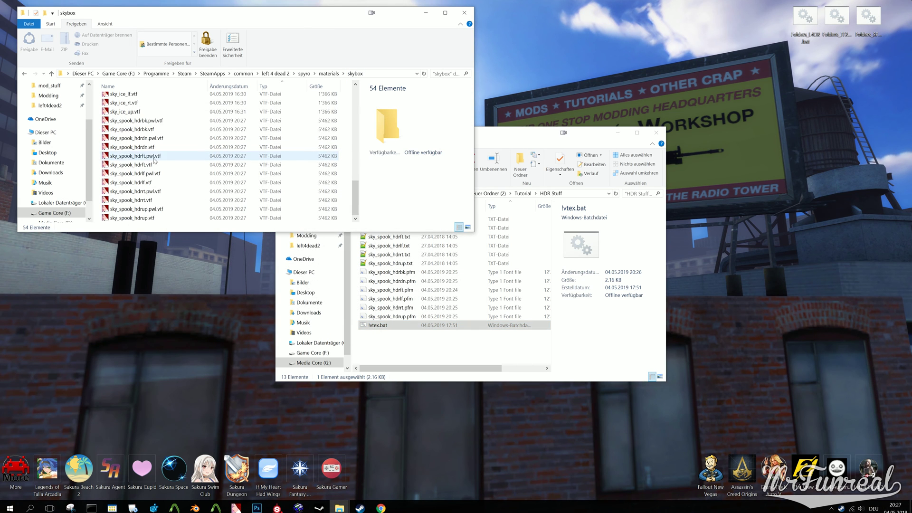
{"action": "scroll", "coordinate": [151, 126], "scroll_direction": "down", "scroll_amount": 2}
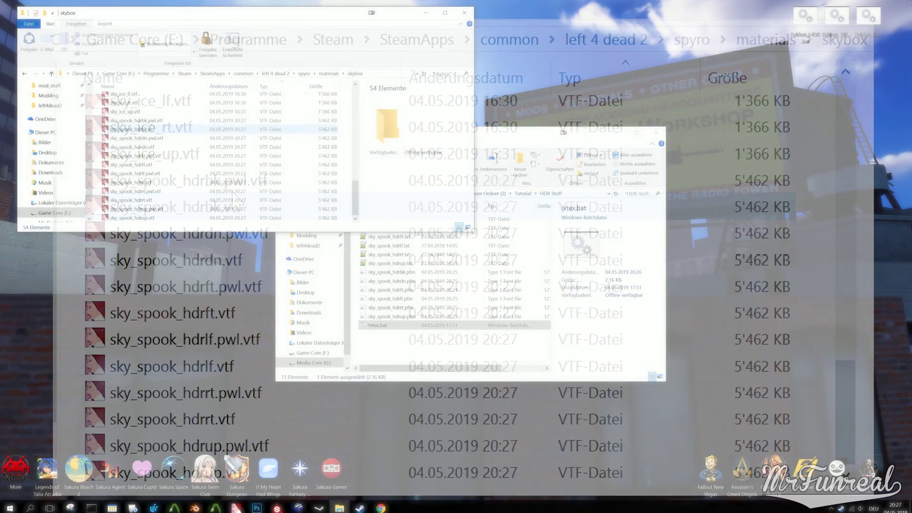
{"action": "left_click", "coordinate": [190, 180]}
{"action": "left_click", "coordinate": [190, 234], "text": "ctrl"}
{"action": "left_click", "coordinate": [186, 286], "text": "ctrl"}
{"action": "left_click", "coordinate": [186, 339], "text": "ctrl"}
{"action": "left_click", "coordinate": [185, 392], "text": "ctrl"}
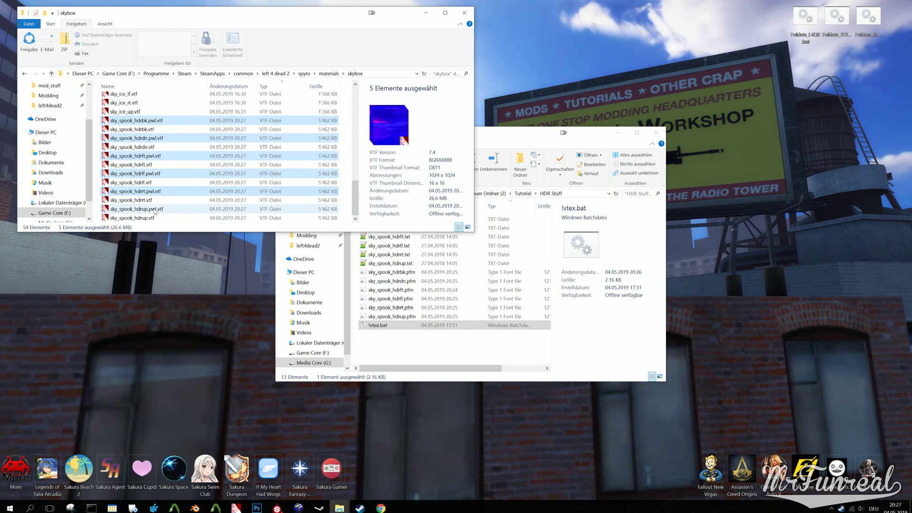
{"action": "key", "text": "Delete"}
Copy the six sky_spook VTF files from the Tutorial\parts\vtf folder into the spyro skybox folder
{"action": "left_click", "coordinate": [399, 344]}
{"action": "key", "text": "BackSpace"}
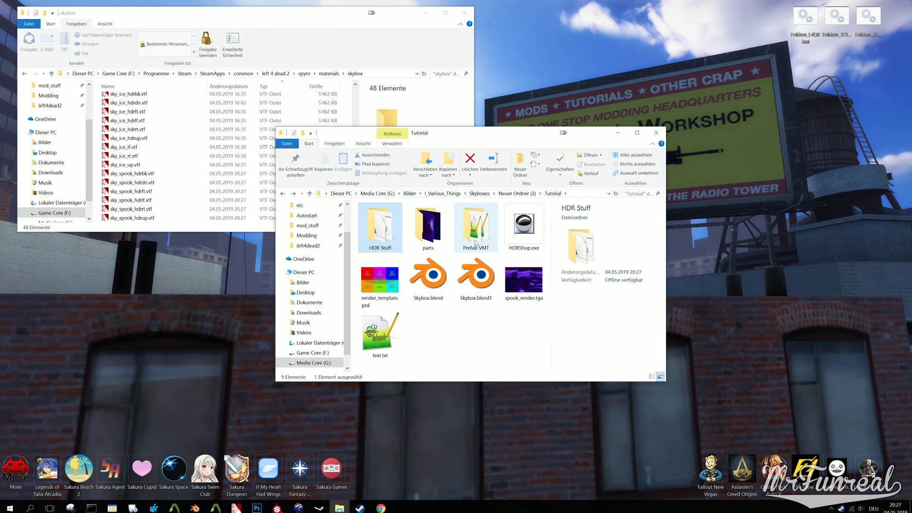
{"action": "double_click", "coordinate": [427, 227]}
{"action": "double_click", "coordinate": [379, 227]}
{"action": "key", "text": "ctrl+a"}
{"action": "left_click", "coordinate": [98, 193]}
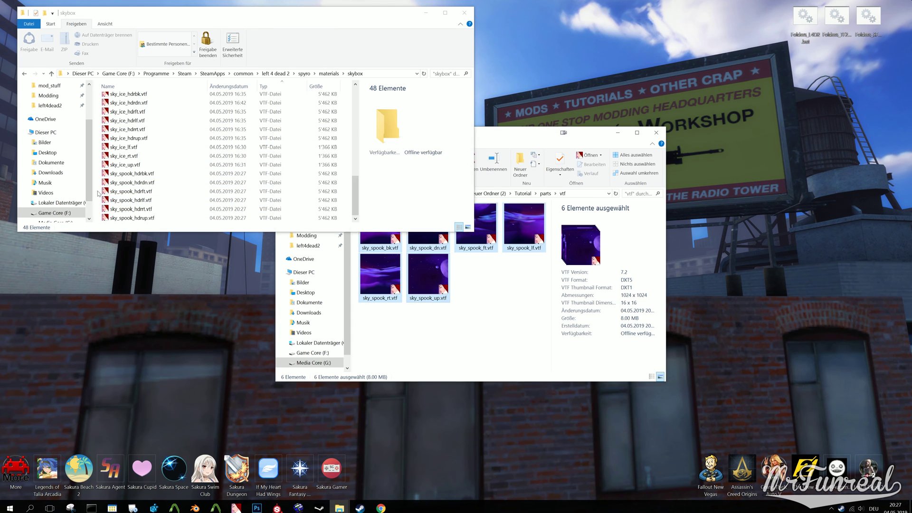
{"action": "key", "text": "ctrl+v"}
Open the Tutorial\Prefab VMT folder and load its six sky_name VMT files into ReNamer
{"action": "left_click", "coordinate": [482, 300]}
{"action": "key", "text": "BackSpace"}
{"action": "key", "text": "BackSpace"}
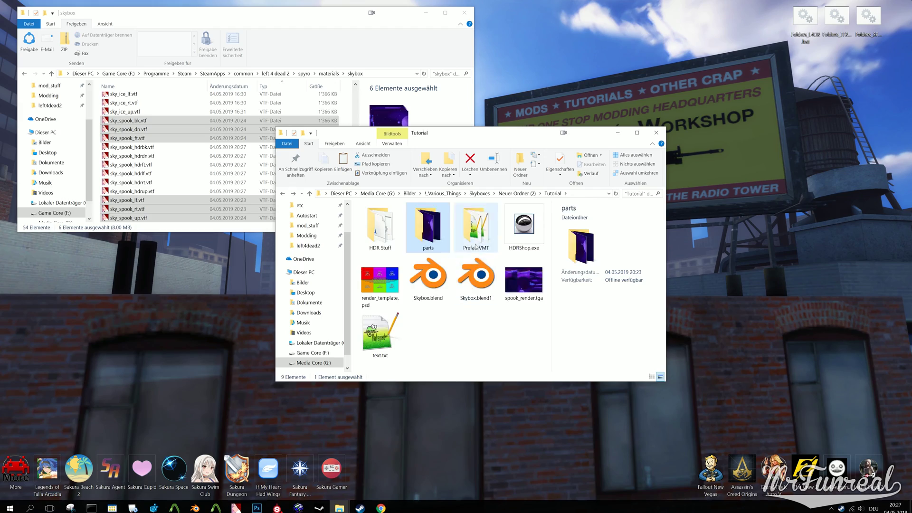
{"action": "double_click", "coordinate": [475, 227]}
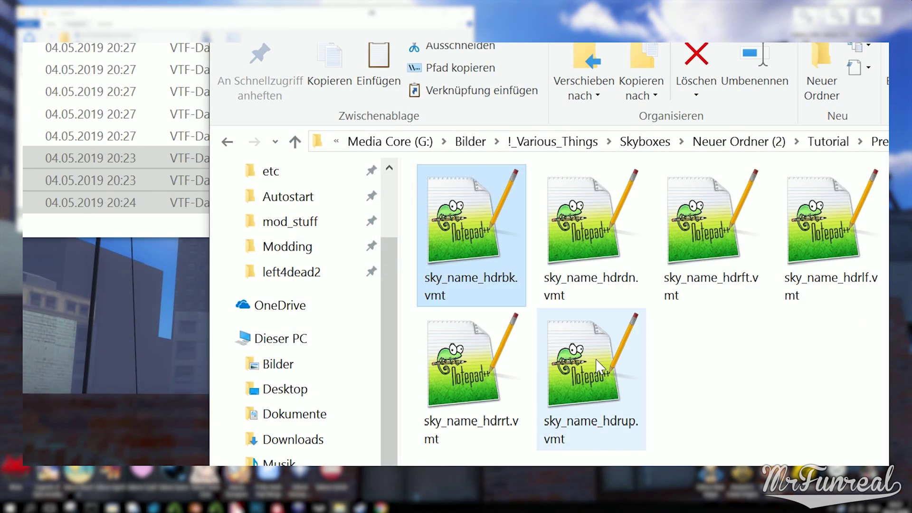
{"action": "left_click", "coordinate": [9, 507]}
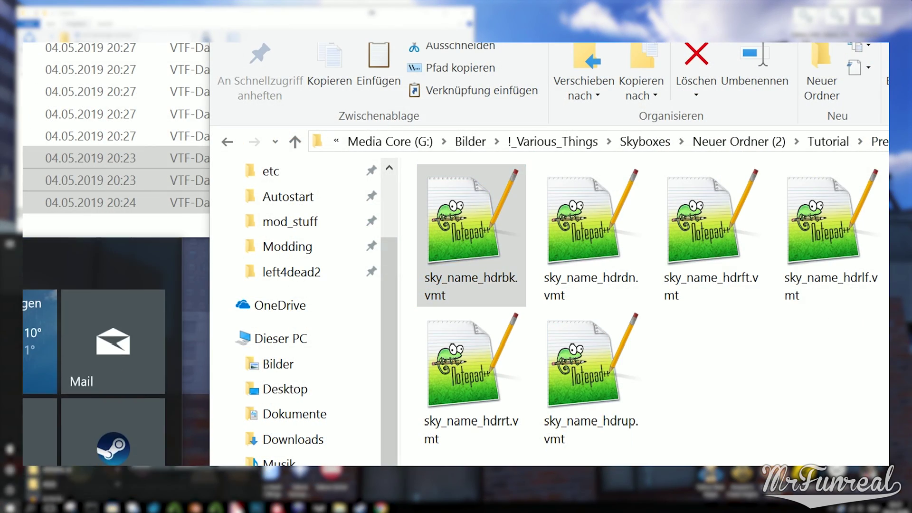
{"action": "left_click", "coordinate": [113, 322]}
{"action": "left_click_drag", "start_coordinate": [760, 461], "coordinate": [204, 423]}
Rename the six VMT files in ReNamer with a Replace rule changing "name" to "spook", and close ReNamer
{"action": "left_click", "coordinate": [301, 236]}
{"action": "left_click", "coordinate": [73, 259]}
{"action": "type", "text": "name"}
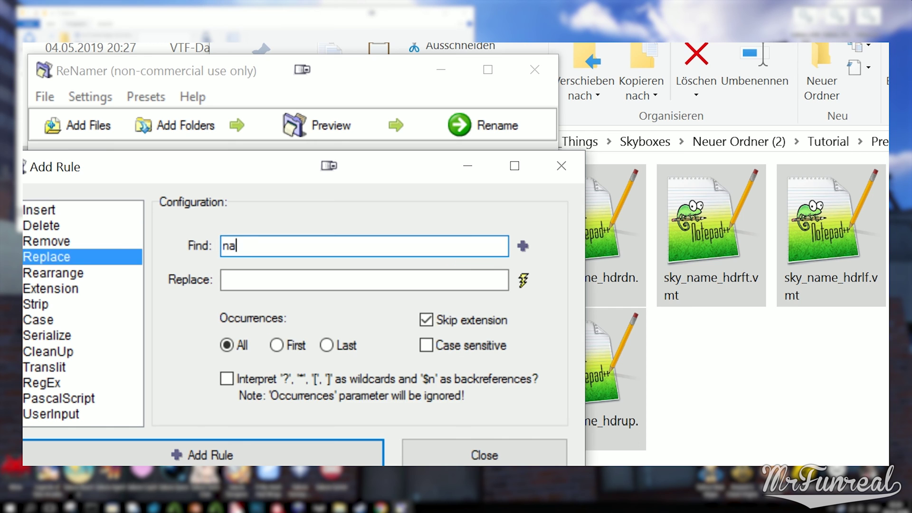
{"action": "key", "text": "Tab"}
{"action": "type", "text": "spook"}
{"action": "key", "text": "Return"}
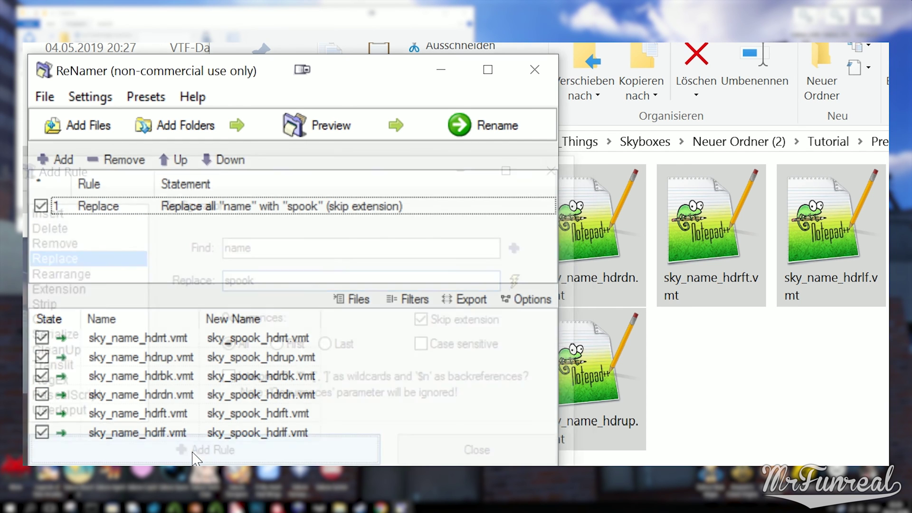
{"action": "left_click", "coordinate": [463, 132]}
{"action": "key", "text": "Return"}
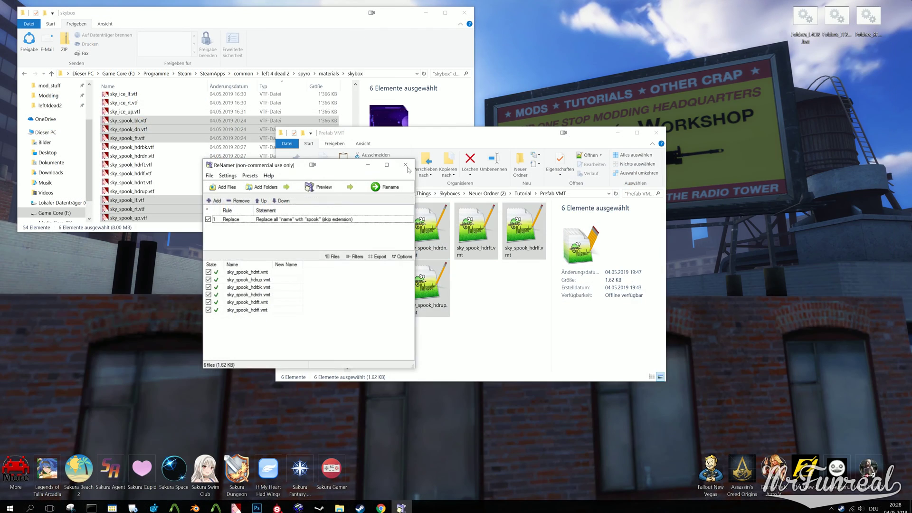
{"action": "left_click", "coordinate": [534, 70]}
Open all six sky_spook_hdr VMT files in Notepad++ and bring up sky_spook_hdrbk.vmt
{"action": "double_click", "coordinate": [382, 228]}
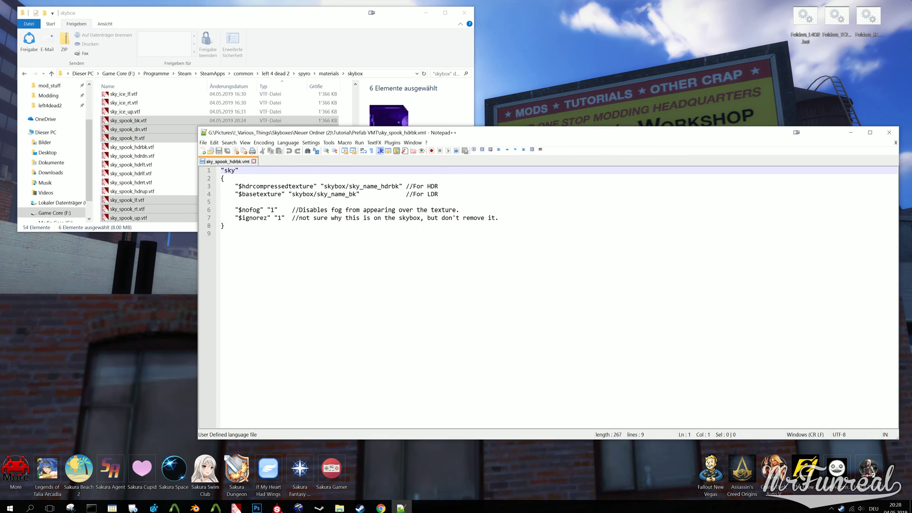
{"action": "mouse_move", "coordinate": [339, 507]}
{"action": "left_click", "coordinate": [295, 475]}
{"action": "key", "text": "ctrl+a"}
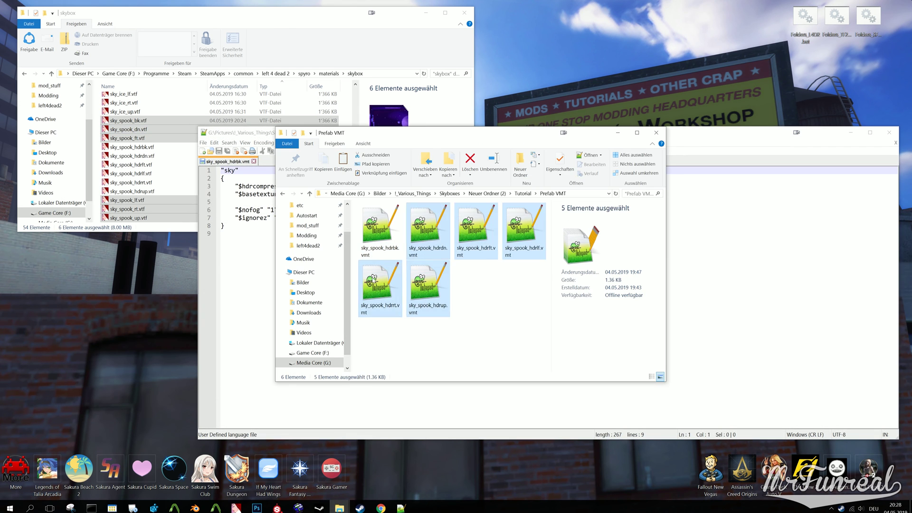
{"action": "key", "text": "Return"}
{"action": "left_click", "coordinate": [176, 98]}
{"action": "left_click", "coordinate": [66, 98]}
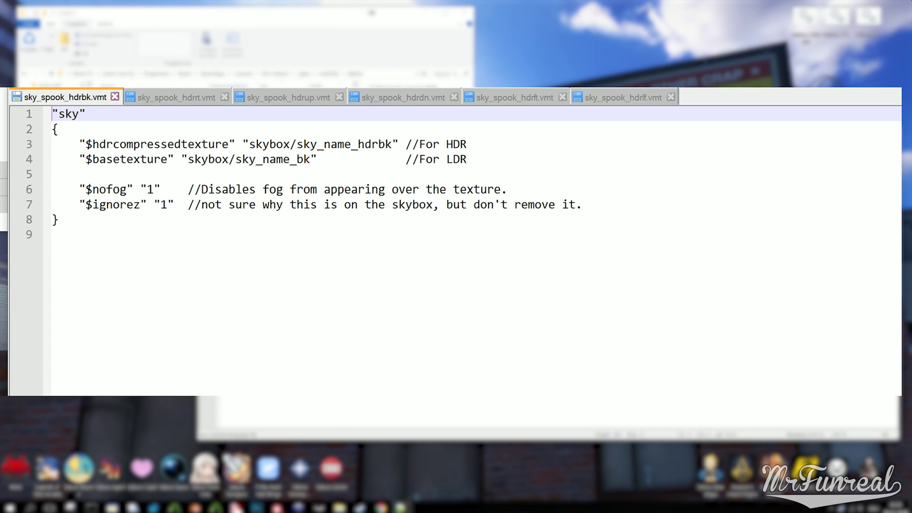
Replace "sky_name" with "sky_spook" in all opened VMT documents
{"action": "left_click_drag", "start_coordinate": [296, 144], "coordinate": [351, 144]}
{"action": "key", "text": "ctrl+f"}
{"action": "key", "text": "ctrl+h"}
{"action": "key", "text": "Tab"}
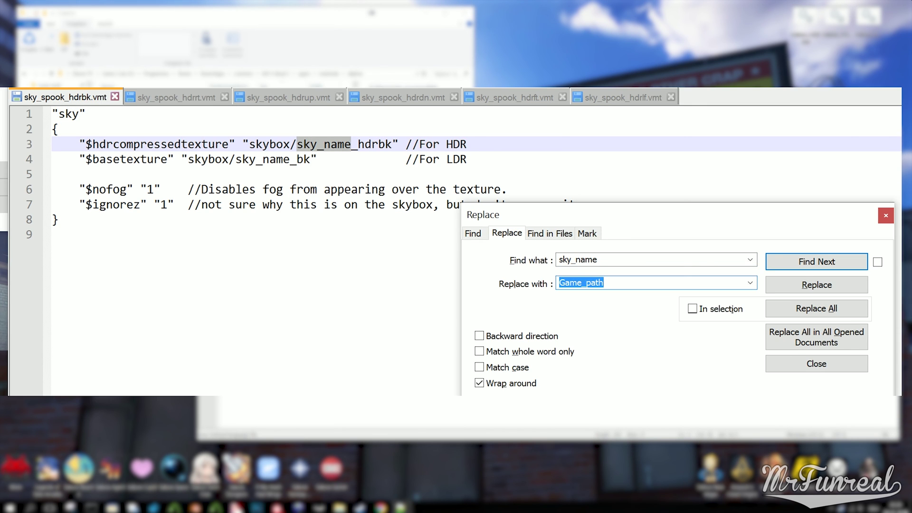
{"action": "type", "text": "sky_spook"}
{"action": "left_click", "coordinate": [820, 345]}
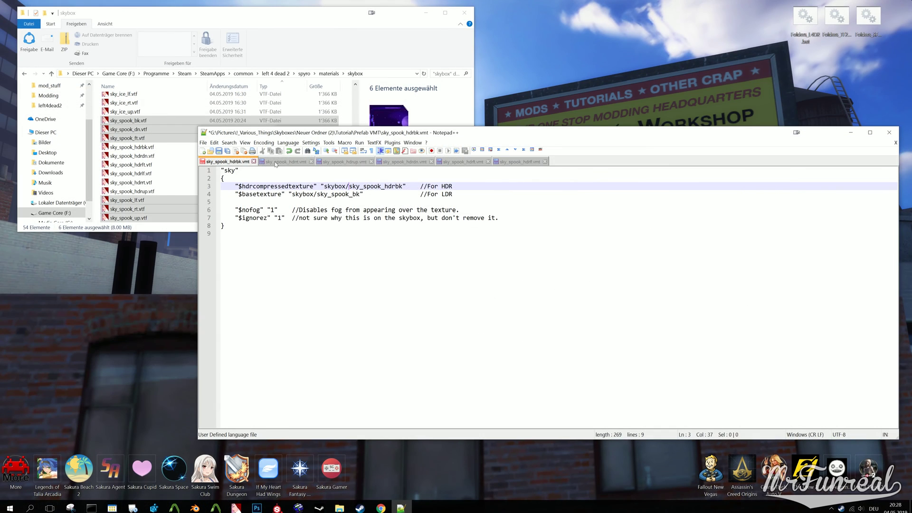
Check the texture paths in the other five VMT files, save all documents and close Notepad++
{"action": "left_click", "coordinate": [275, 162]}
{"action": "left_click", "coordinate": [344, 162]}
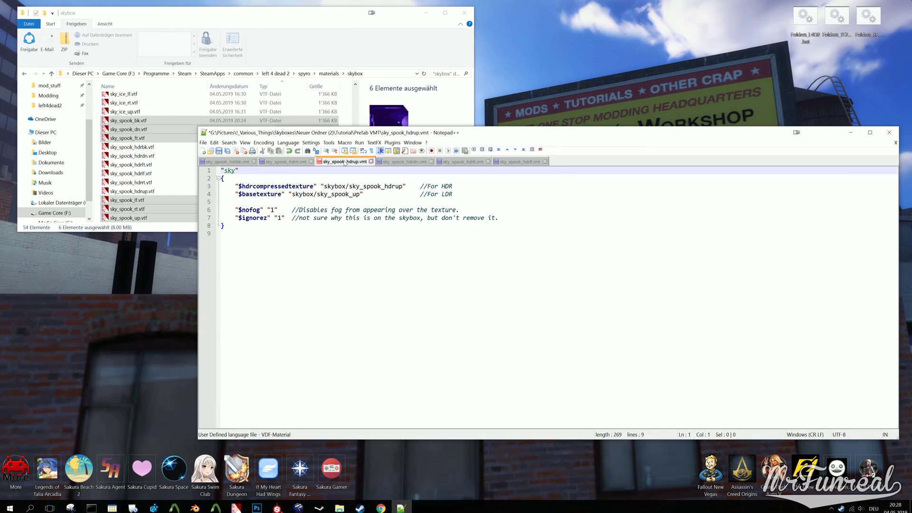
{"action": "left_click", "coordinate": [404, 162]}
{"action": "left_click", "coordinate": [463, 162]}
{"action": "left_click", "coordinate": [510, 161]}
{"action": "left_click", "coordinate": [203, 143]}
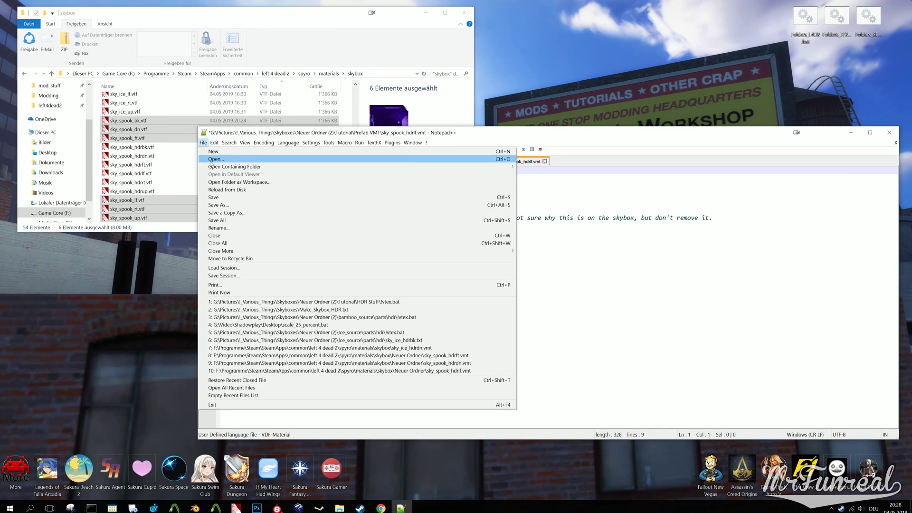
{"action": "left_click", "coordinate": [223, 218]}
{"action": "left_click", "coordinate": [889, 137]}
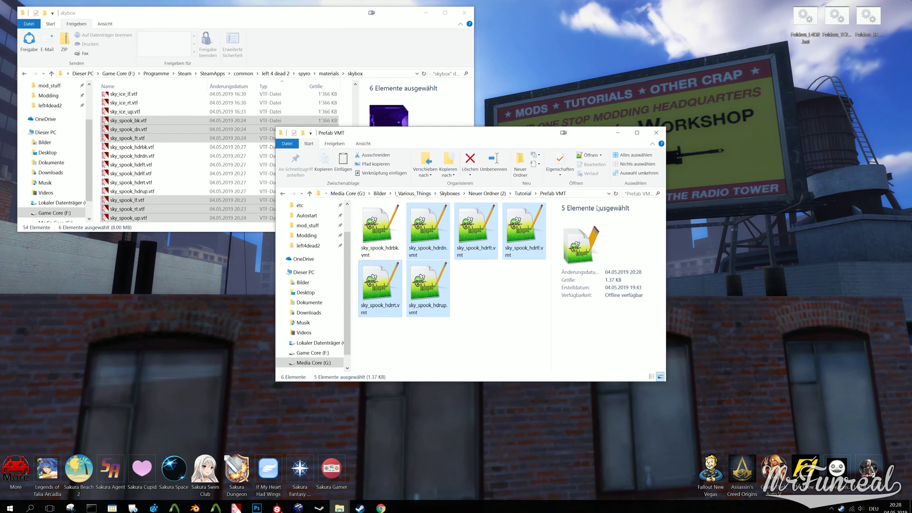
Copy the six edited VMT files into the spyro skybox folder, replacing the existing files
{"action": "key", "text": "ctrl+a"}
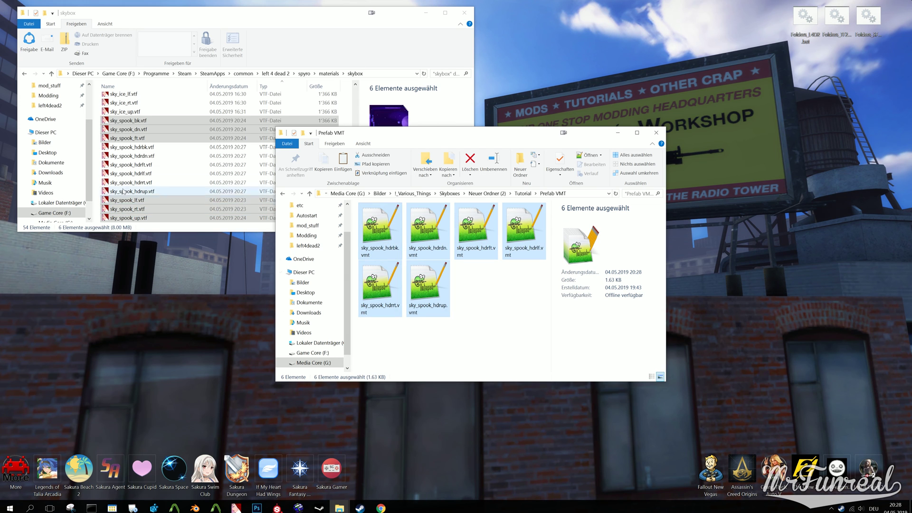
{"action": "left_click", "coordinate": [95, 170]}
{"action": "key", "text": "ctrl+v"}
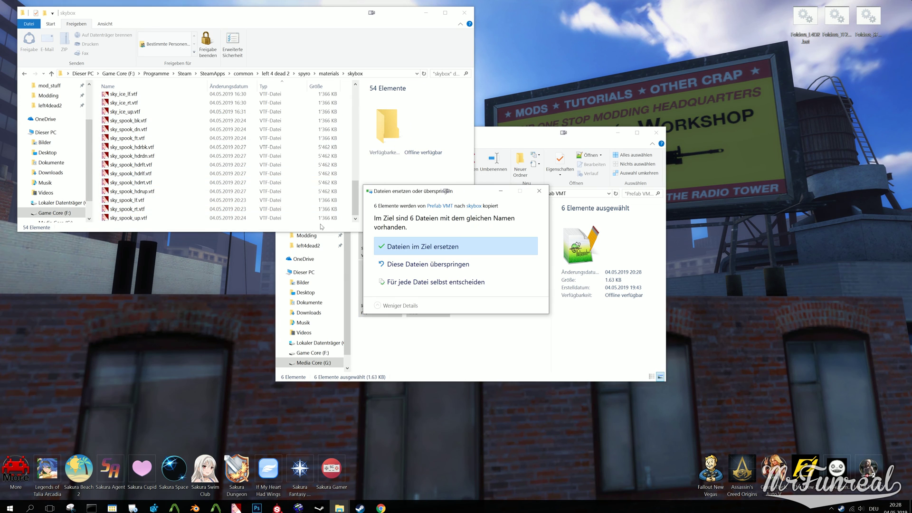
{"action": "left_click", "coordinate": [408, 249]}
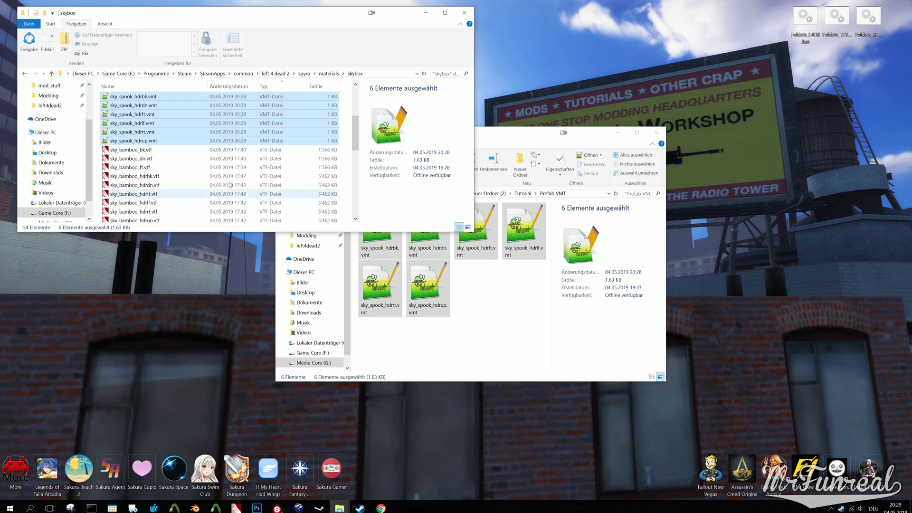
{"action": "left_click", "coordinate": [142, 150]}
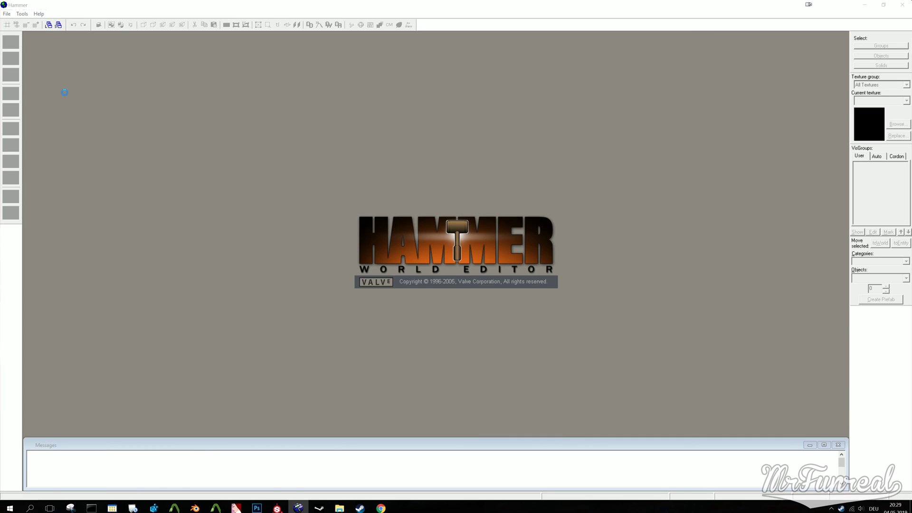
Open the spyro.vmf map in Hammer and select the SkyBox Texture Name entry in the map properties
{"action": "left_click", "coordinate": [6, 13]}
{"action": "left_click", "coordinate": [31, 41]}
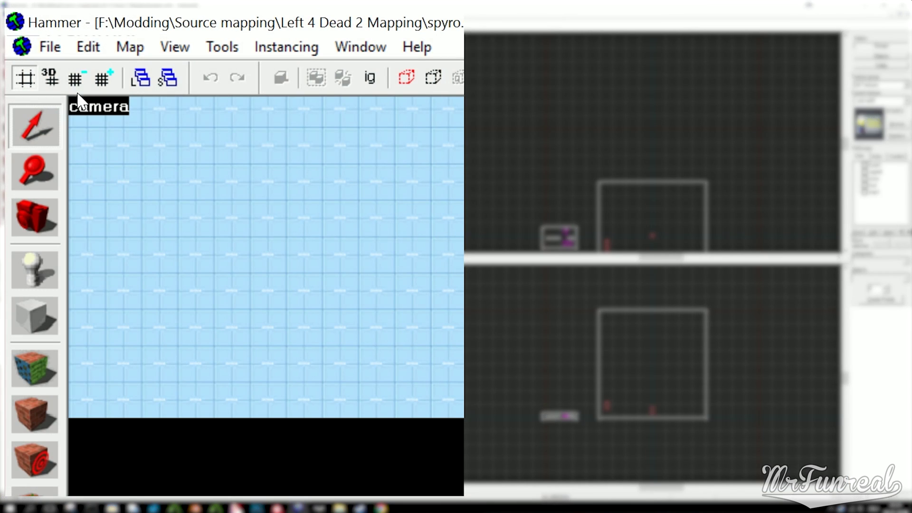
{"action": "left_click", "coordinate": [130, 47]}
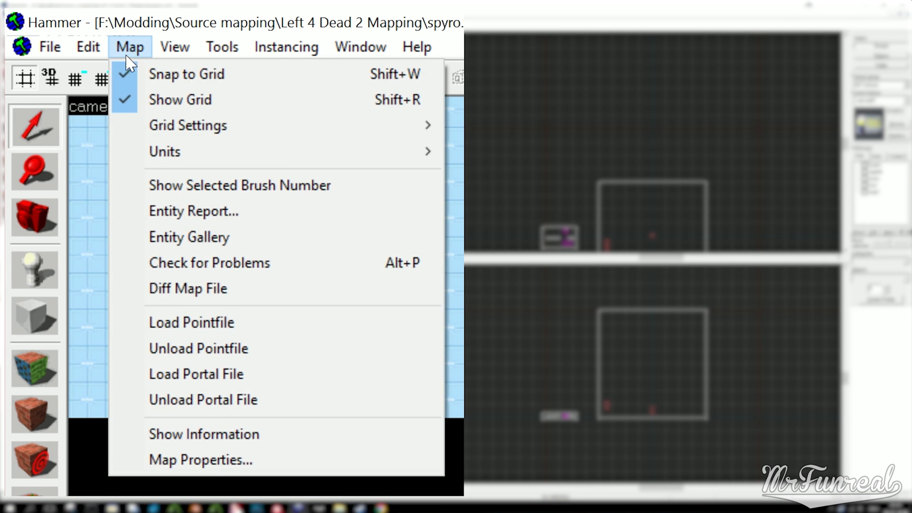
{"action": "left_click", "coordinate": [163, 463]}
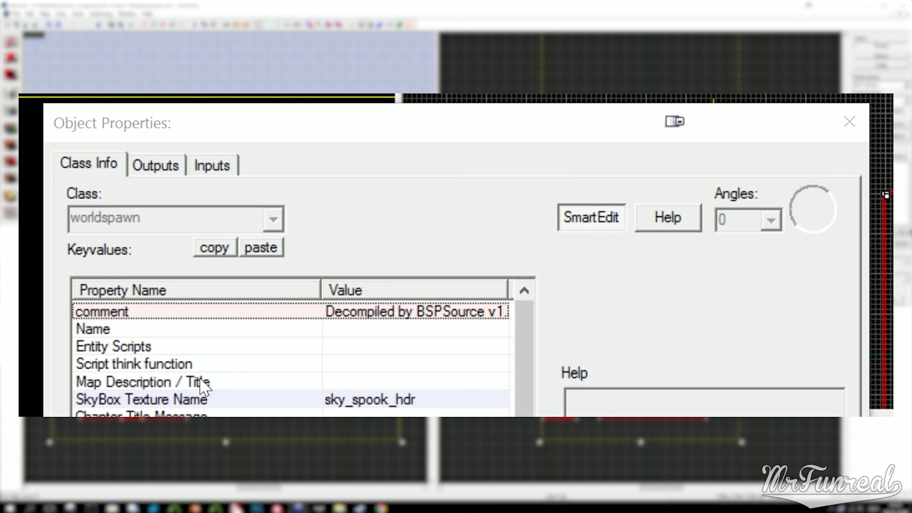
{"action": "left_click", "coordinate": [353, 404]}
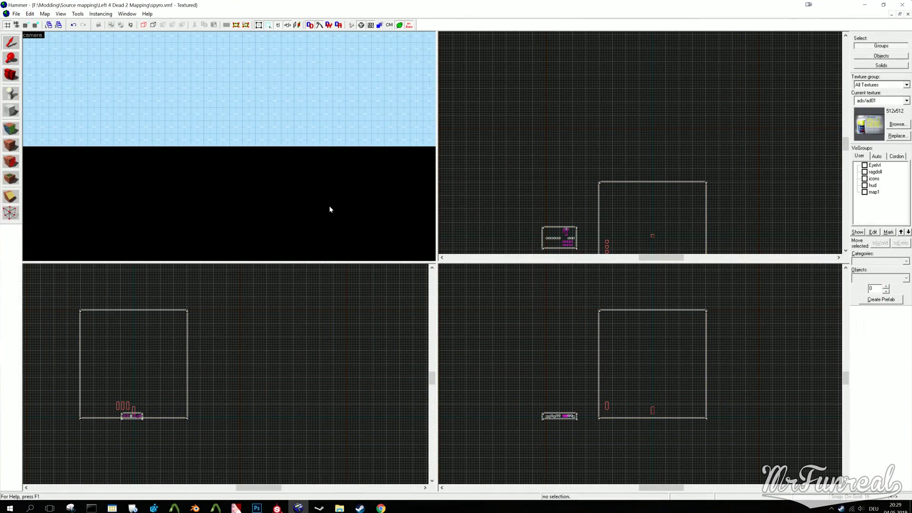
Compile the spyro map from Hammer with the current run settings
{"action": "key", "text": "F9"}
{"action": "key", "text": "Return"}
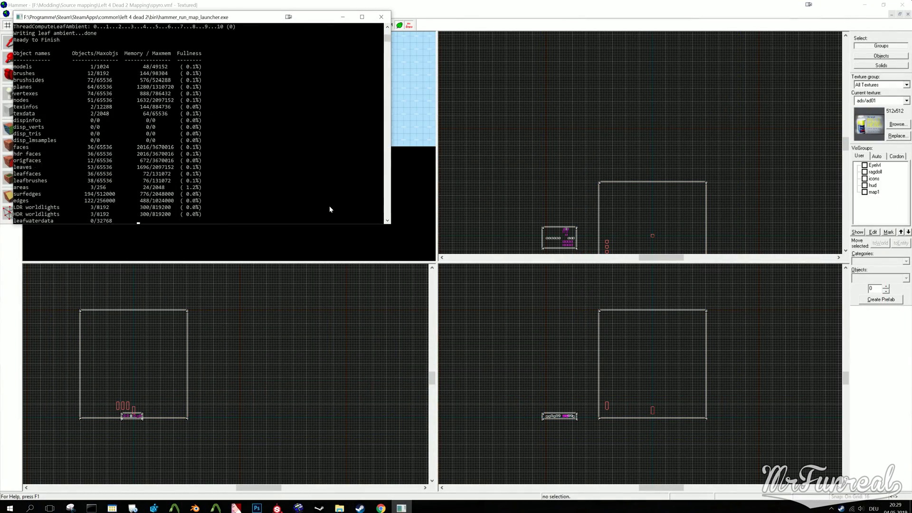
{"action": "key", "text": "Return"}
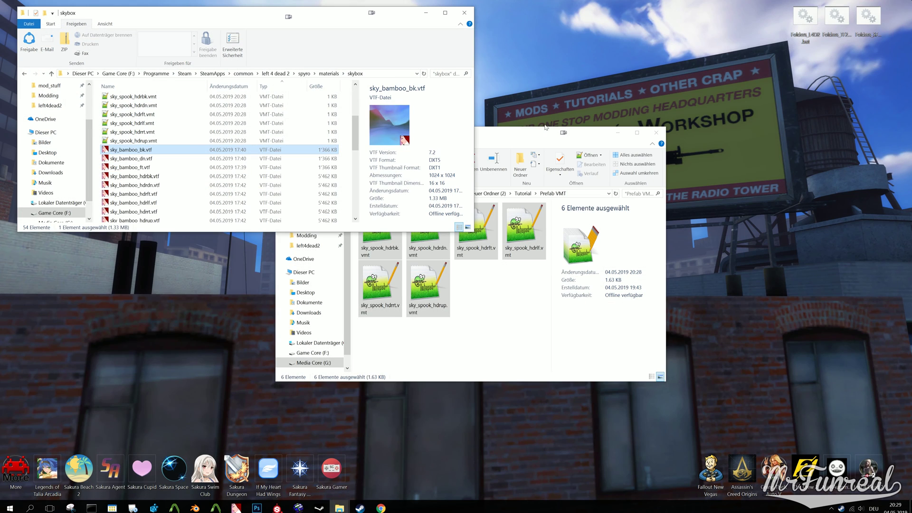
Enlarge the skybox folder window to inspect the sky_spook_hdrbk.vtf preview, and launch Left 4 Dead 2 through Steam
{"action": "left_click_drag", "start_coordinate": [237, 231], "coordinate": [237, 422]}
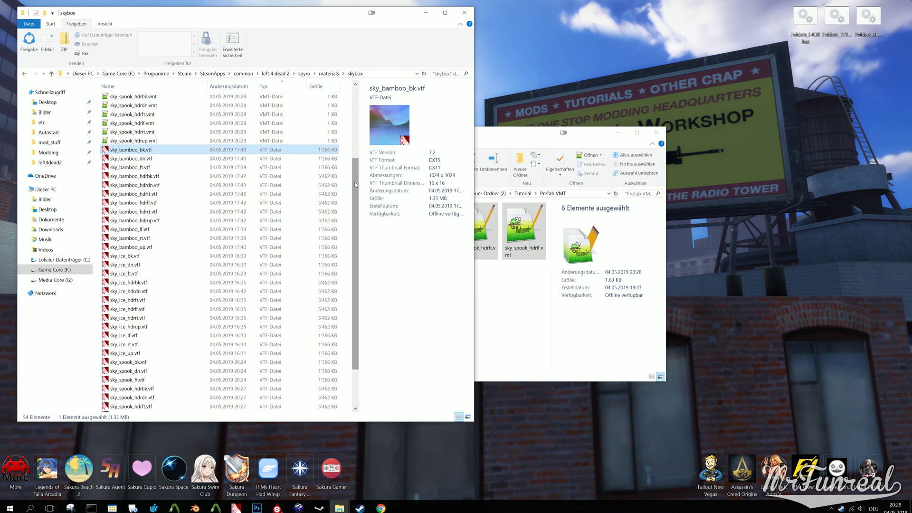
{"action": "scroll", "coordinate": [190, 238], "scroll_direction": "down", "scroll_amount": 2}
{"action": "left_click", "coordinate": [133, 311]}
{"action": "left_click", "coordinate": [137, 336]}
{"action": "right_click", "coordinate": [841, 508]}
{"action": "left_click", "coordinate": [874, 396]}
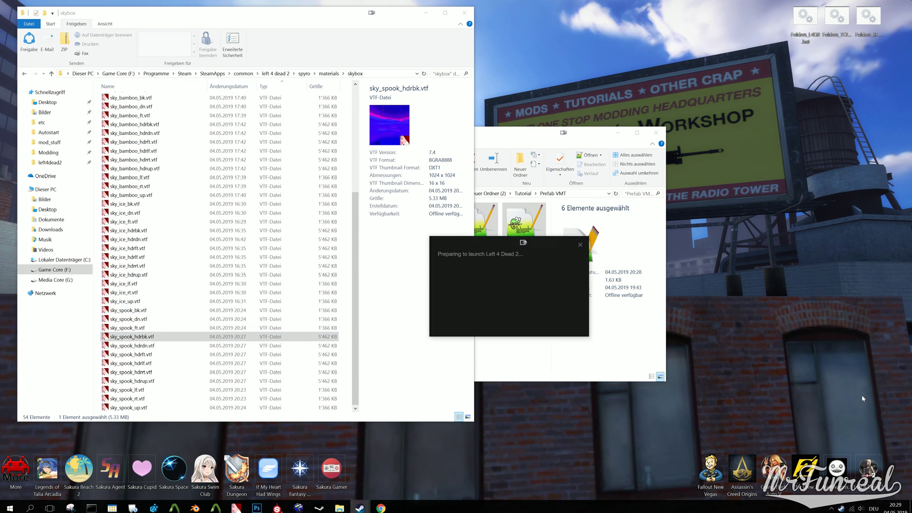